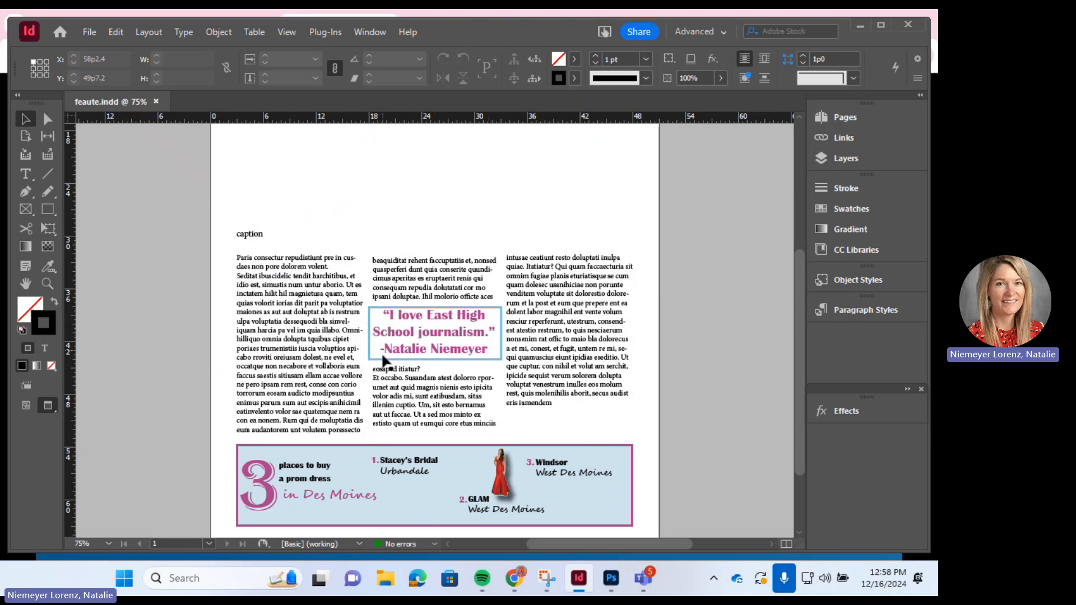
- Show frame edges and guides, then delete the old pink pull-quote frame
{"action": "left_click", "coordinate": [16, 408]}
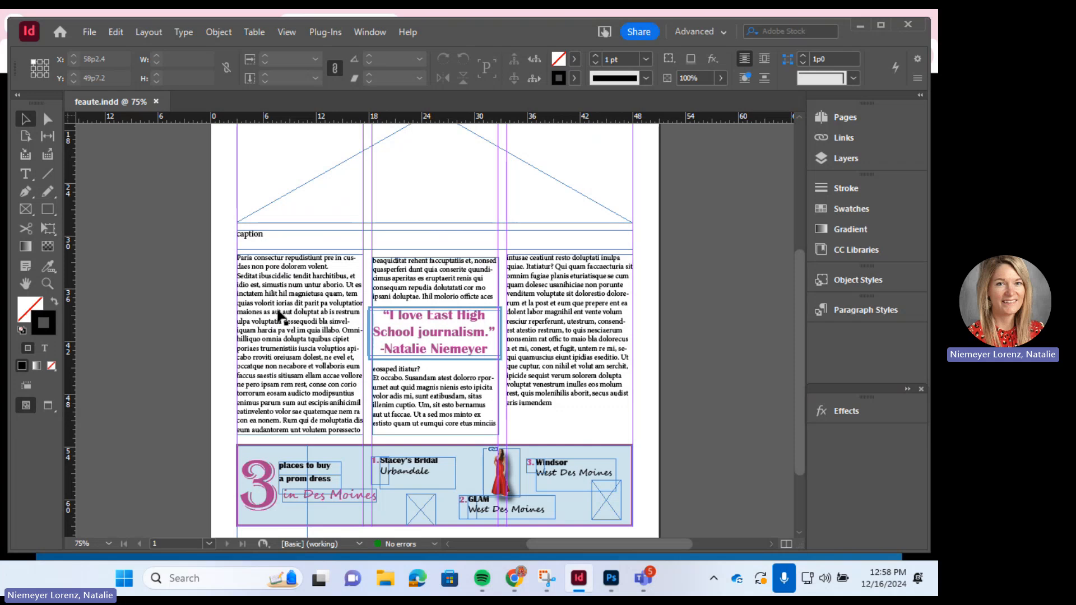
{"action": "left_click", "coordinate": [411, 316]}
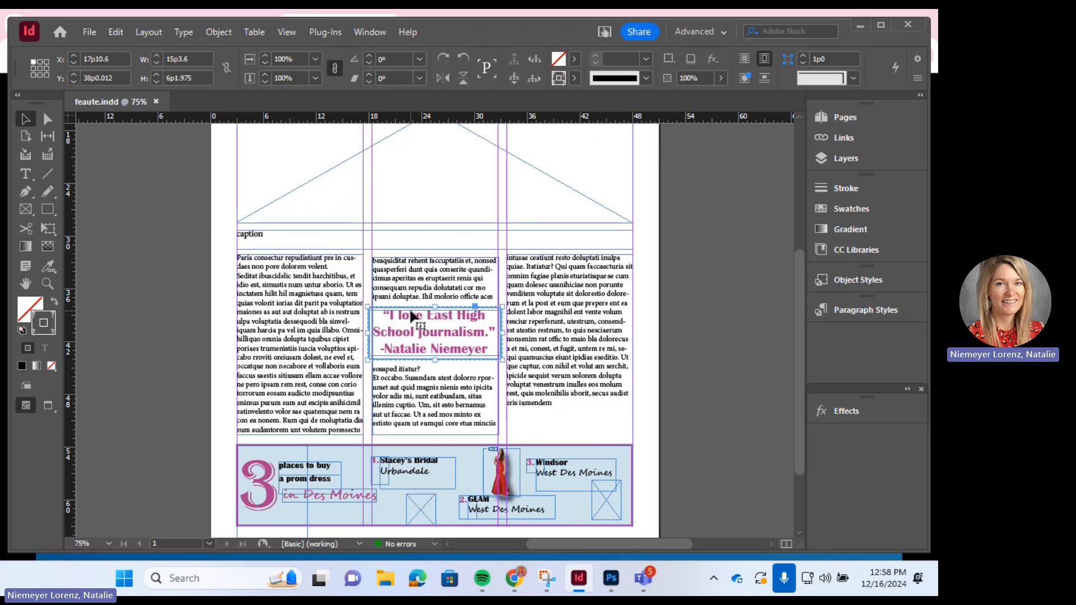
{"action": "key", "text": "Delete"}
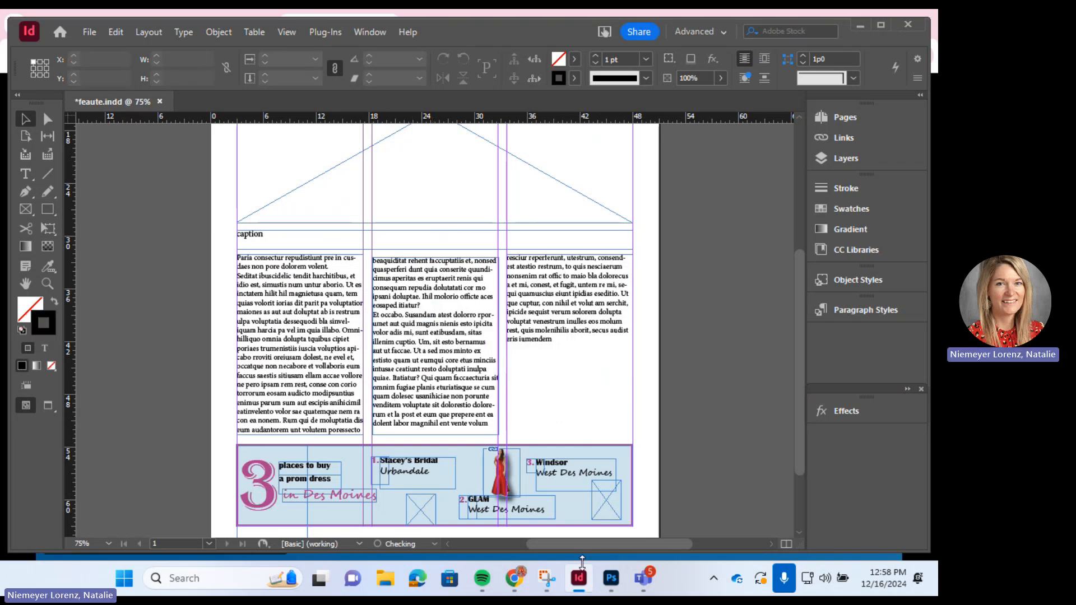
- Preview the page without guides and frame edges, then turn them back on
{"action": "scroll", "coordinate": [594, 541], "scroll_direction": "left", "scroll_amount": 5}
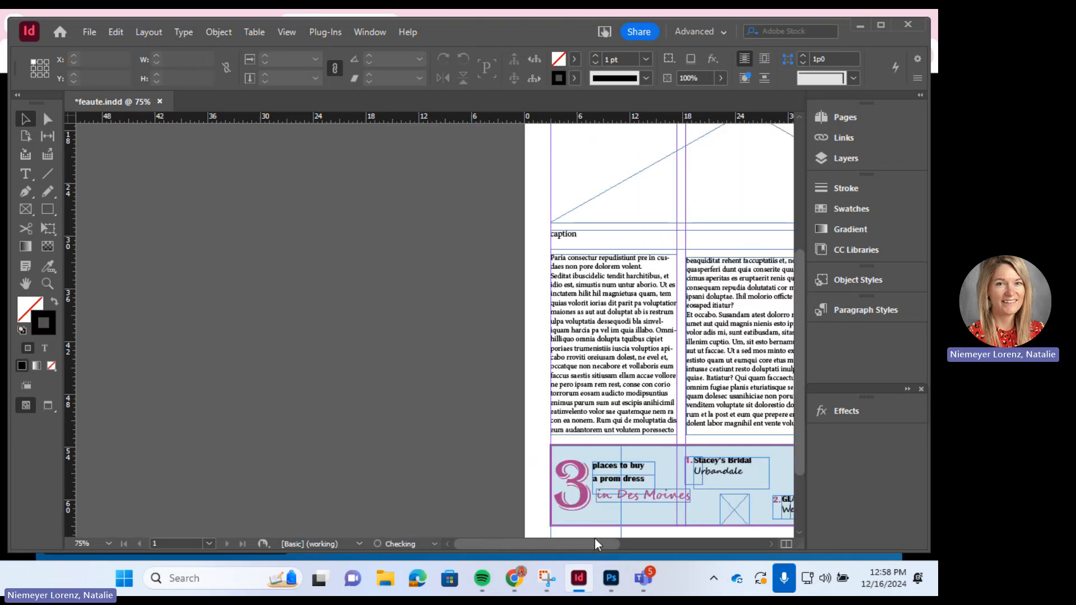
{"action": "right_click", "coordinate": [534, 538]}
{"action": "left_click", "coordinate": [522, 544]}
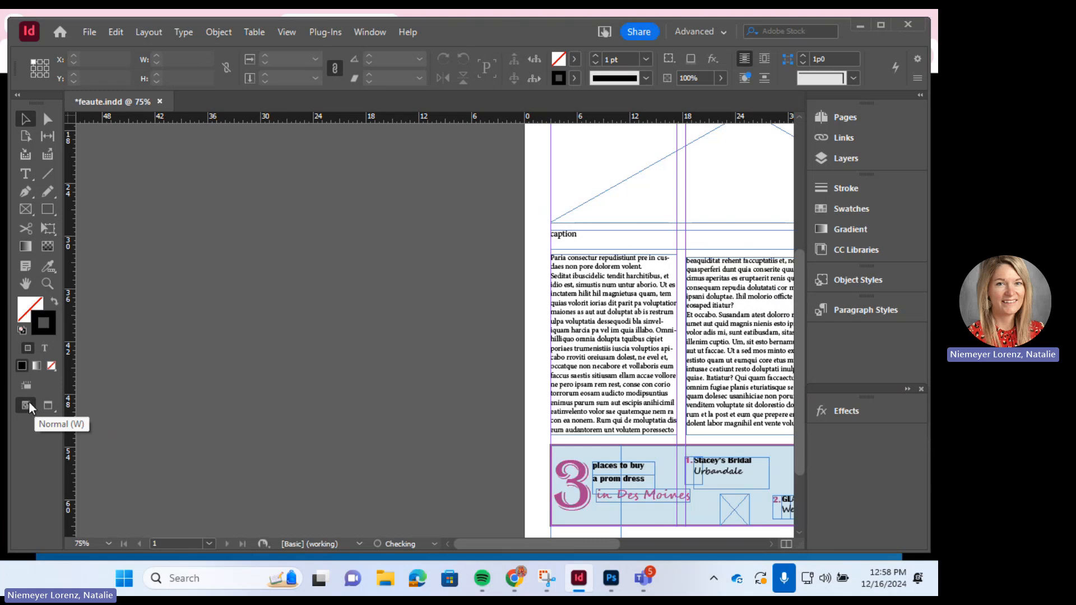
{"action": "left_click", "coordinate": [50, 402]}
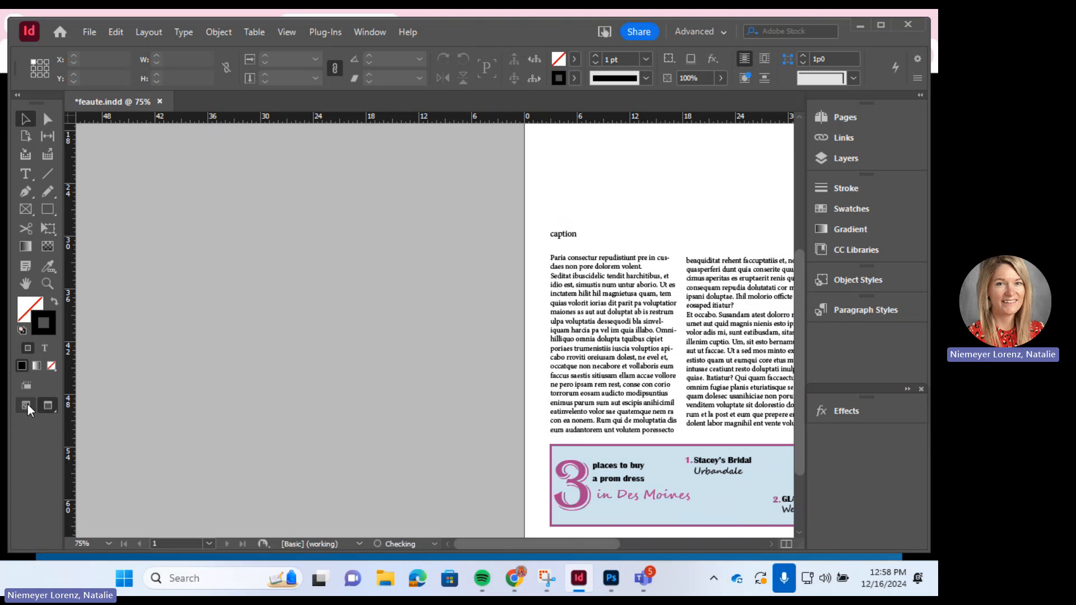
{"action": "left_click", "coordinate": [28, 405]}
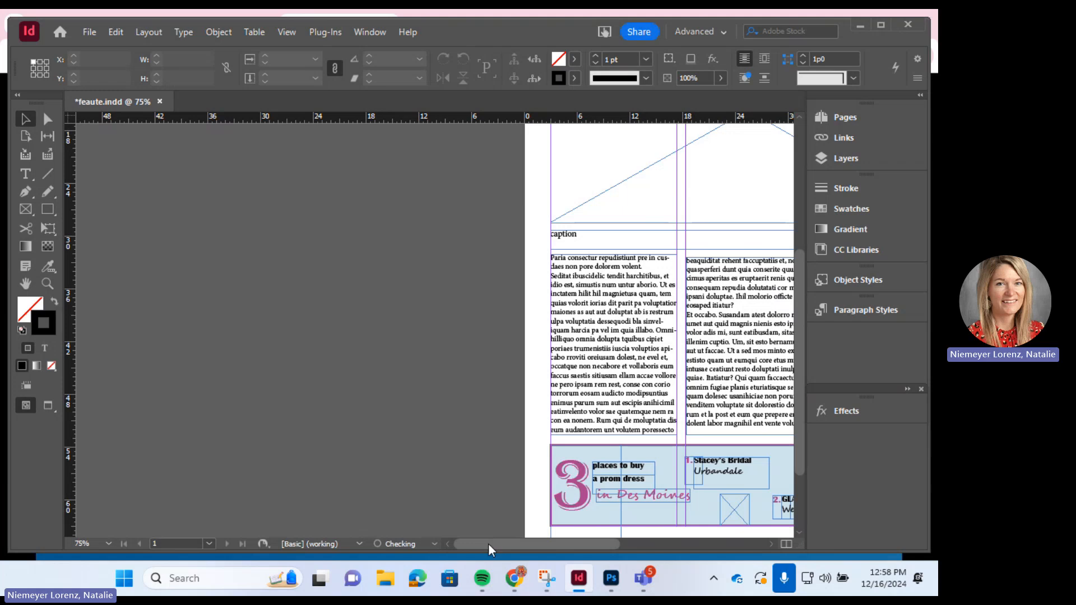
{"action": "left_click_drag", "start_coordinate": [488, 543], "coordinate": [586, 531]}
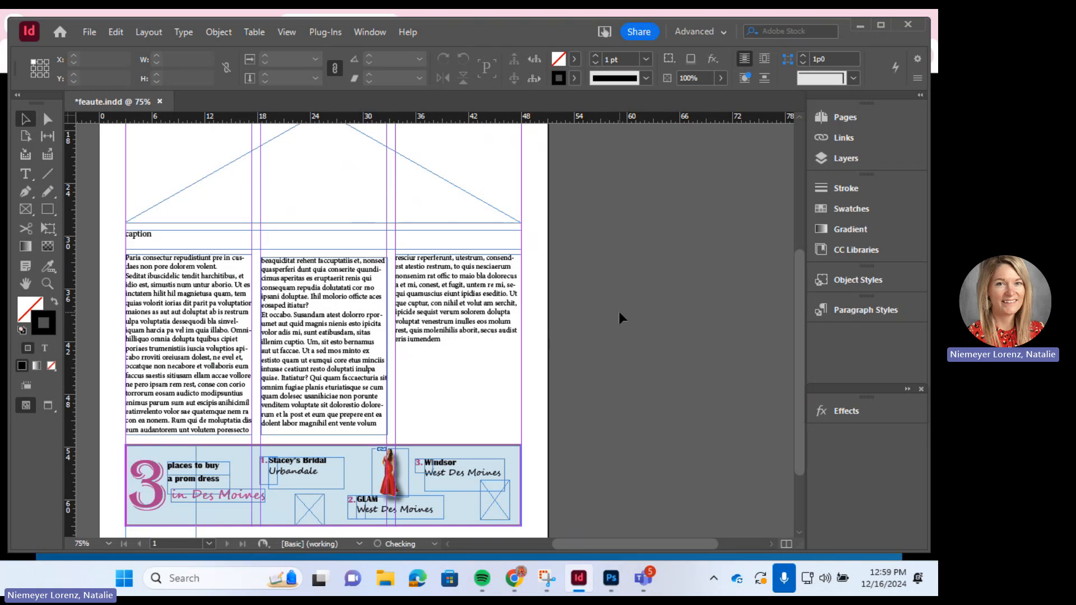
- Pick the Type Tool from the text tools flyout in the Tools panel
{"action": "left_click", "coordinate": [33, 174]}
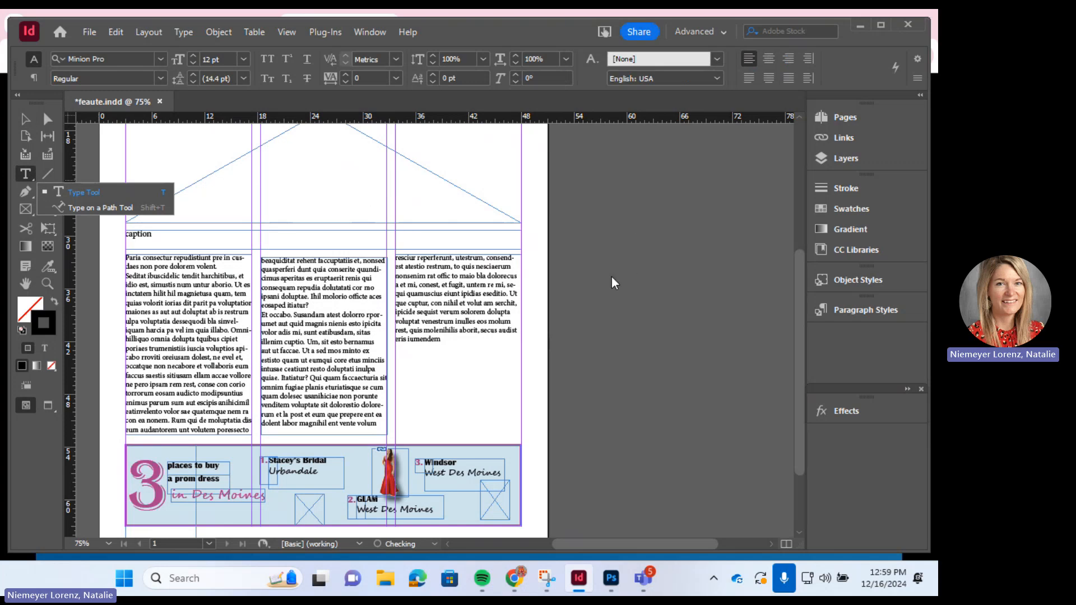
{"action": "left_click", "coordinate": [106, 189]}
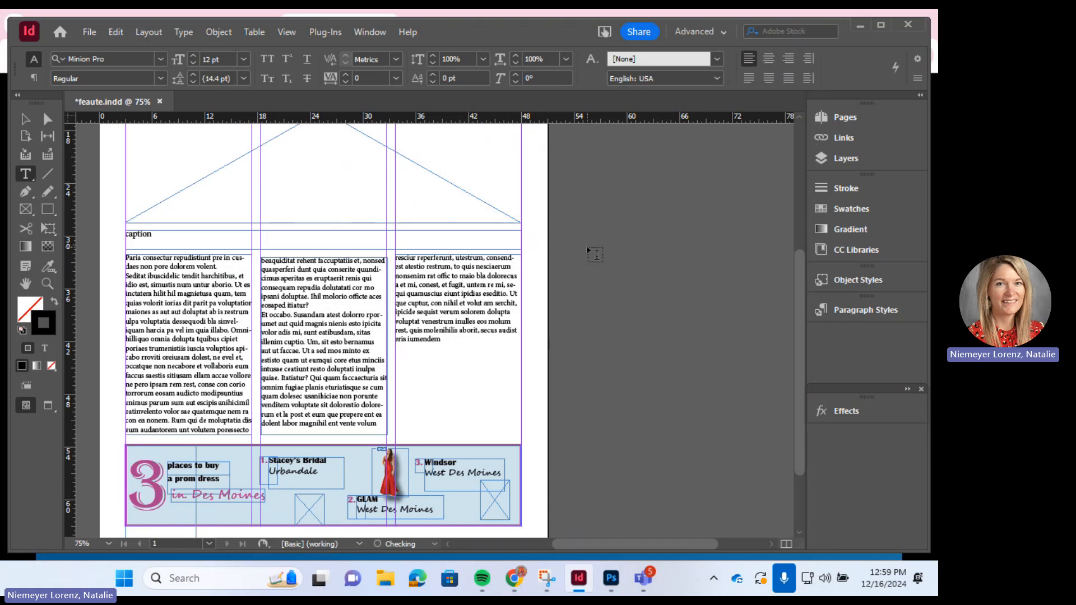
- Draw an empty text frame on the pasteboard right of the page and place the cursor in it
{"action": "left_click_drag", "start_coordinate": [588, 248], "coordinate": [726, 312]}
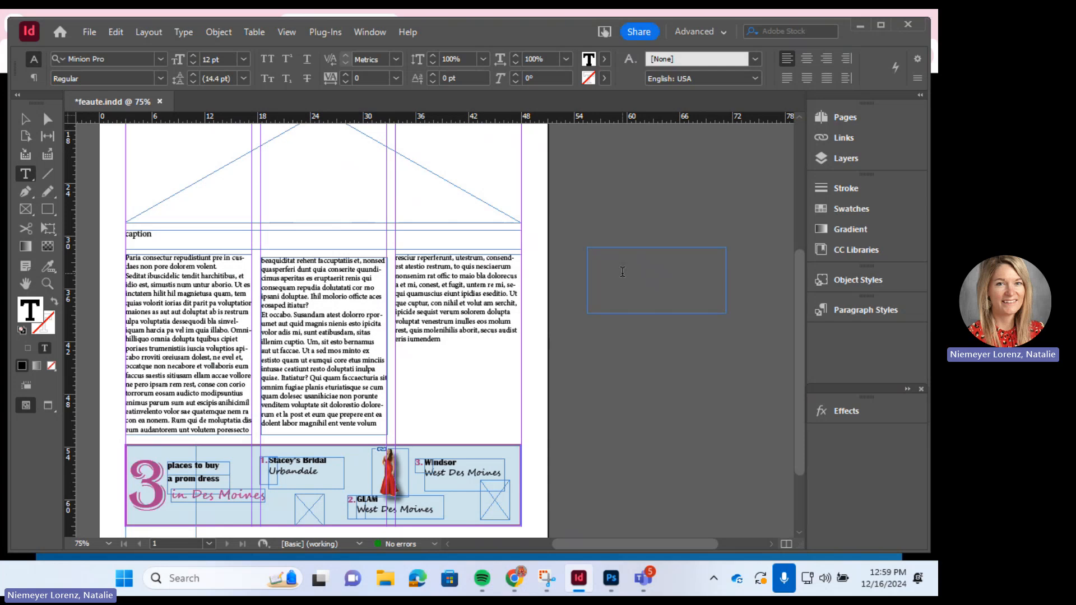
{"action": "right_click", "coordinate": [325, 387]}
{"action": "left_click", "coordinate": [283, 368]}
{"action": "left_click_drag", "start_coordinate": [343, 369], "coordinate": [298, 338]}
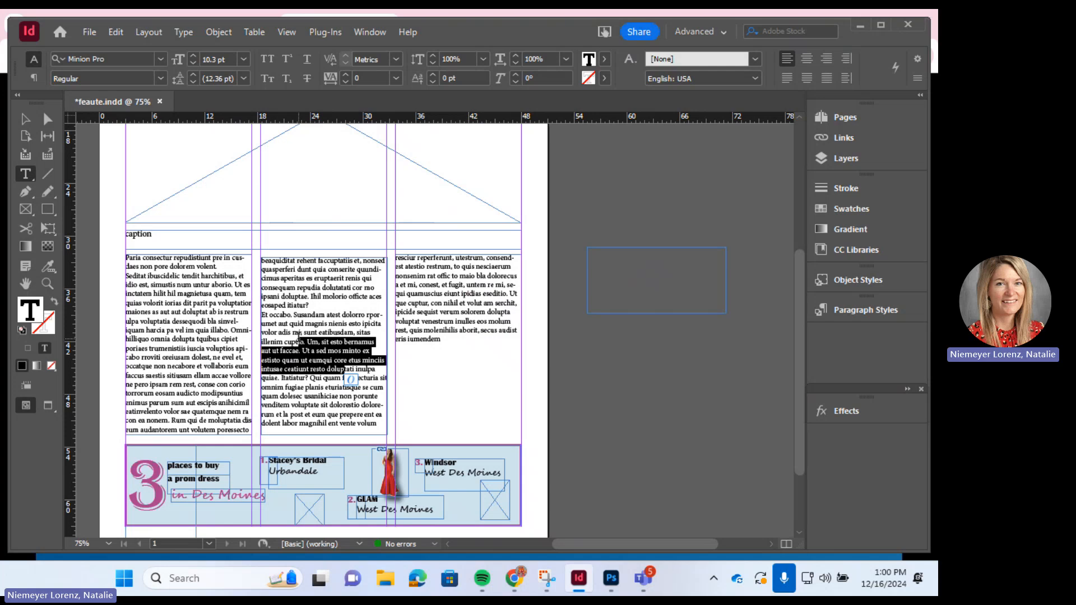
{"action": "right_click", "coordinate": [675, 261]}
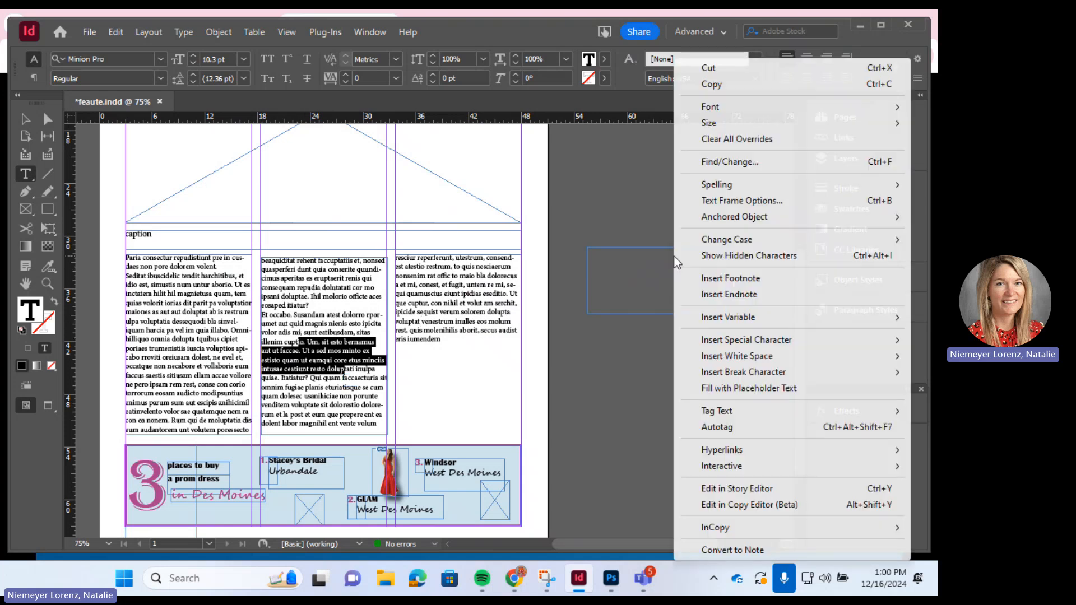
{"action": "right_click", "coordinate": [620, 282]}
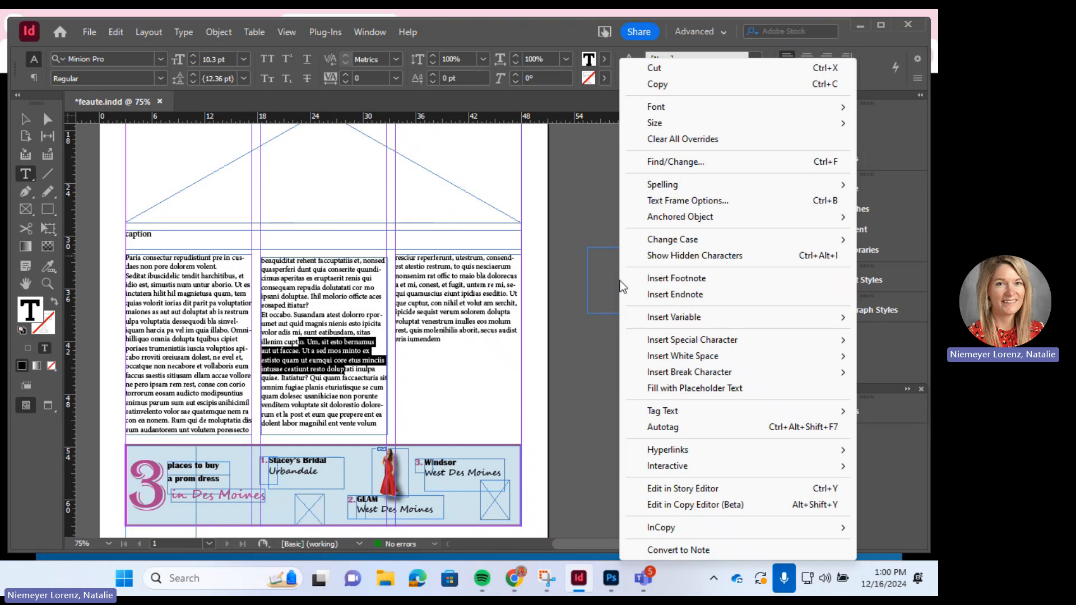
{"action": "left_click", "coordinate": [607, 277]}
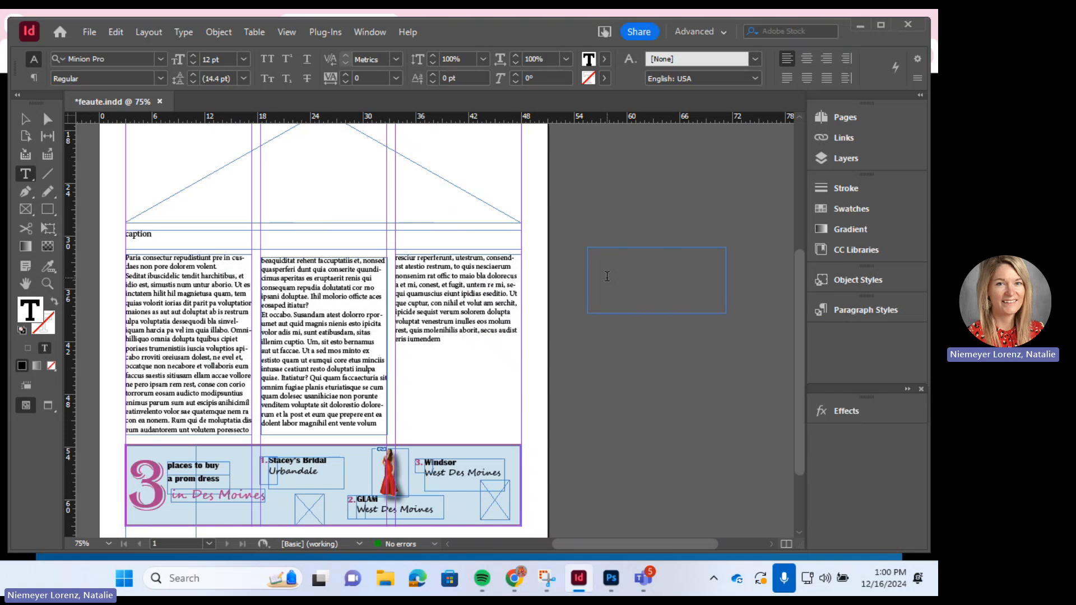
- At 100% zoom, type 'I love East High Journalism.' plus an author attribution line, then select all
{"action": "key", "text": "ctrl+equal"}
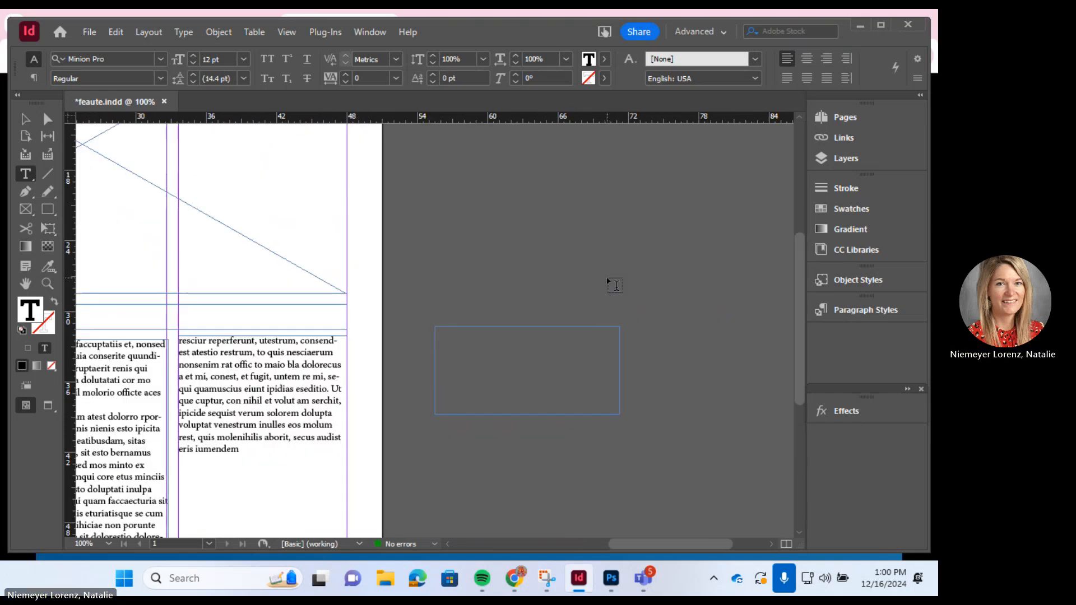
{"action": "type", "text": "I love "}
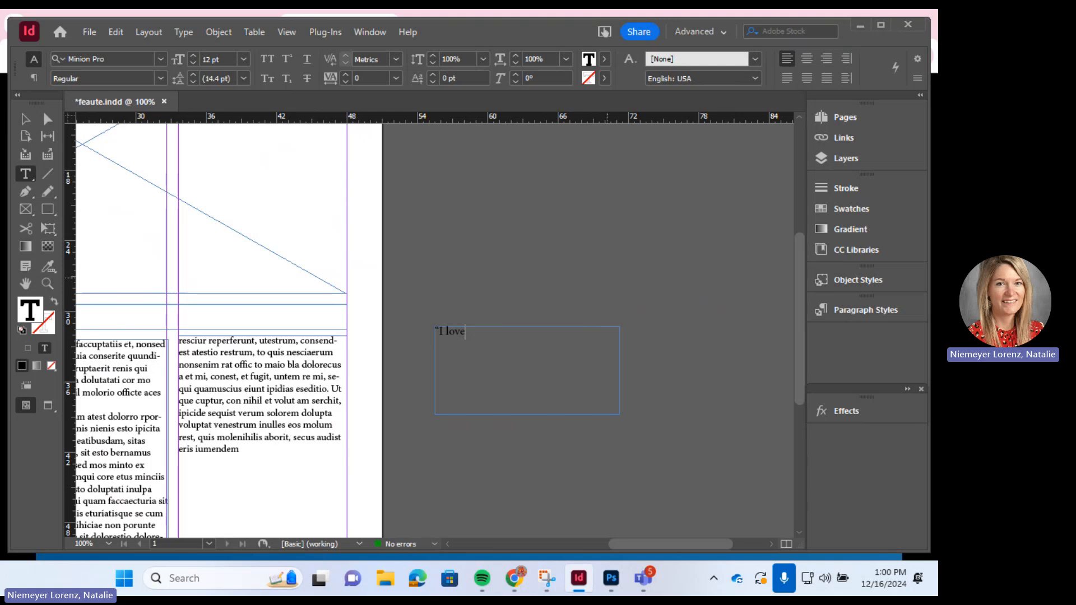
{"action": "type", "text": "East High Journalism"}
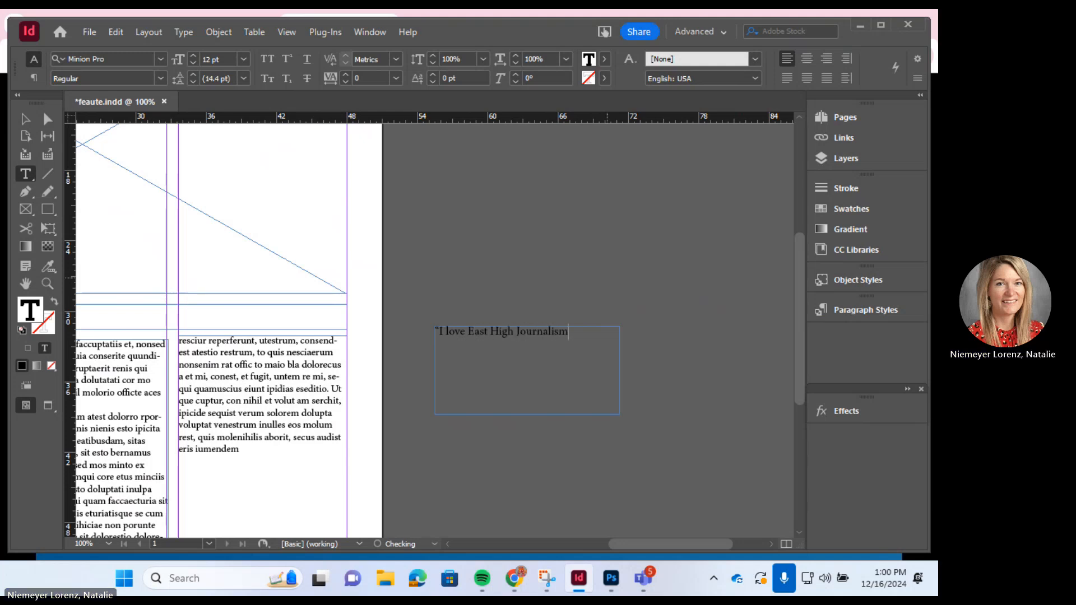
{"action": "type", "text": ".\""}
{"action": "key", "text": "Return"}
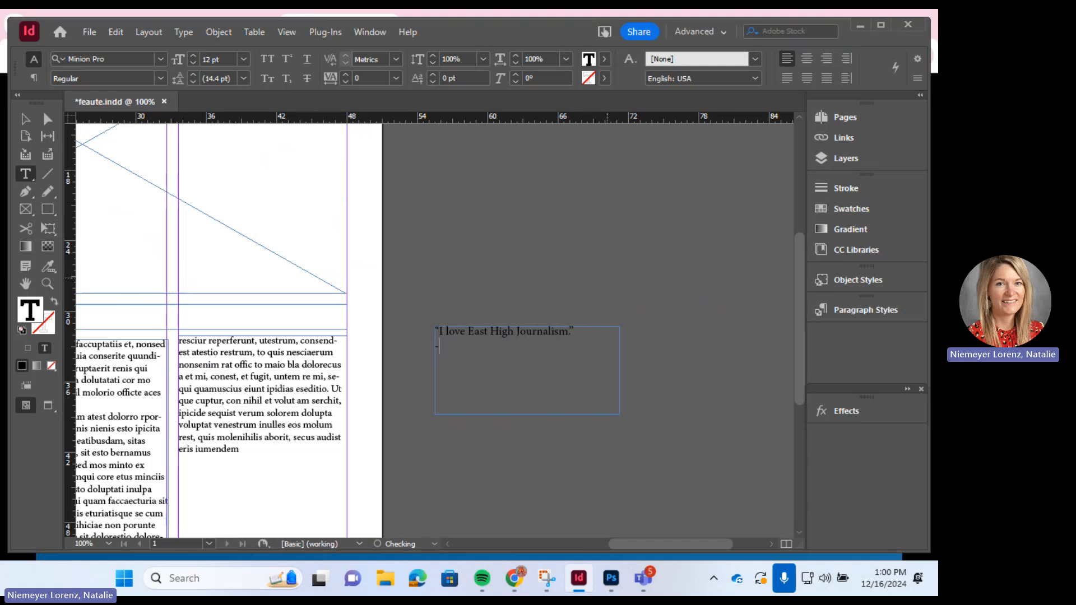
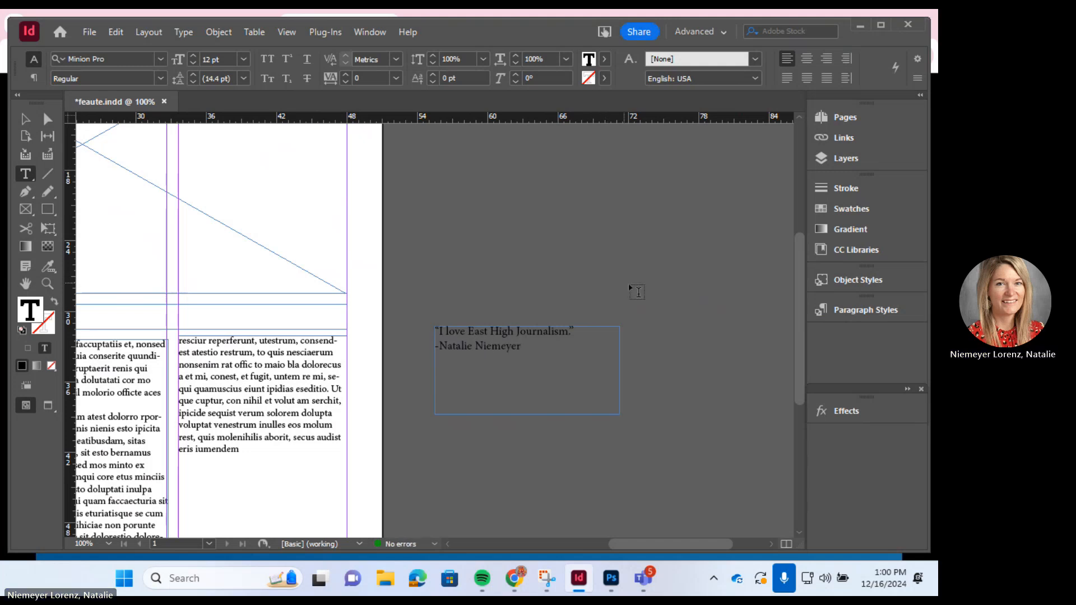
{"action": "scroll", "coordinate": [535, 347], "scroll_direction": "right", "scroll_amount": 5}
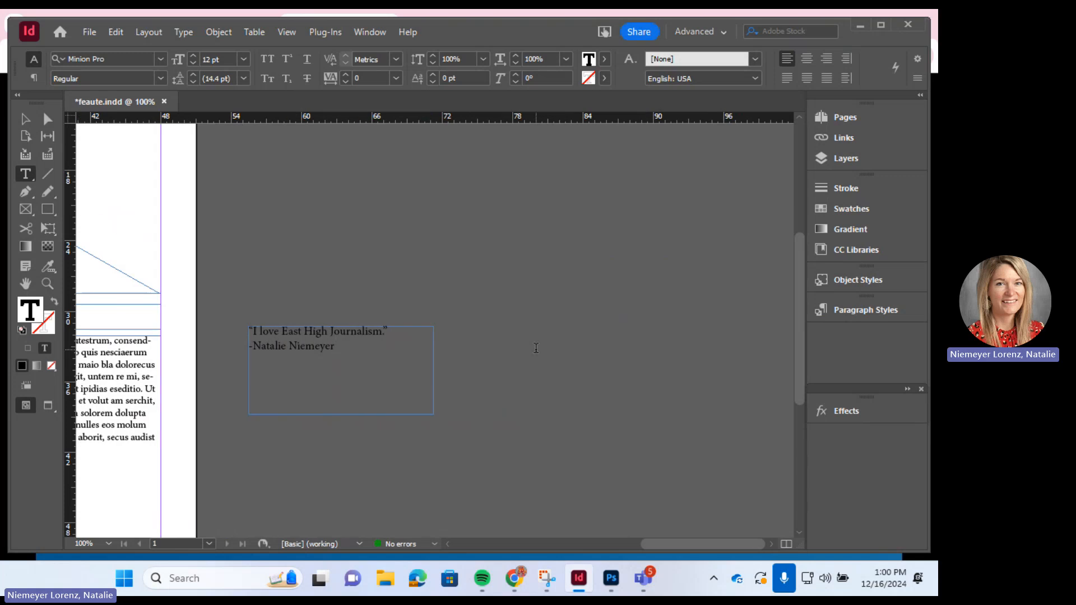
{"action": "key", "text": "ctrl+a"}
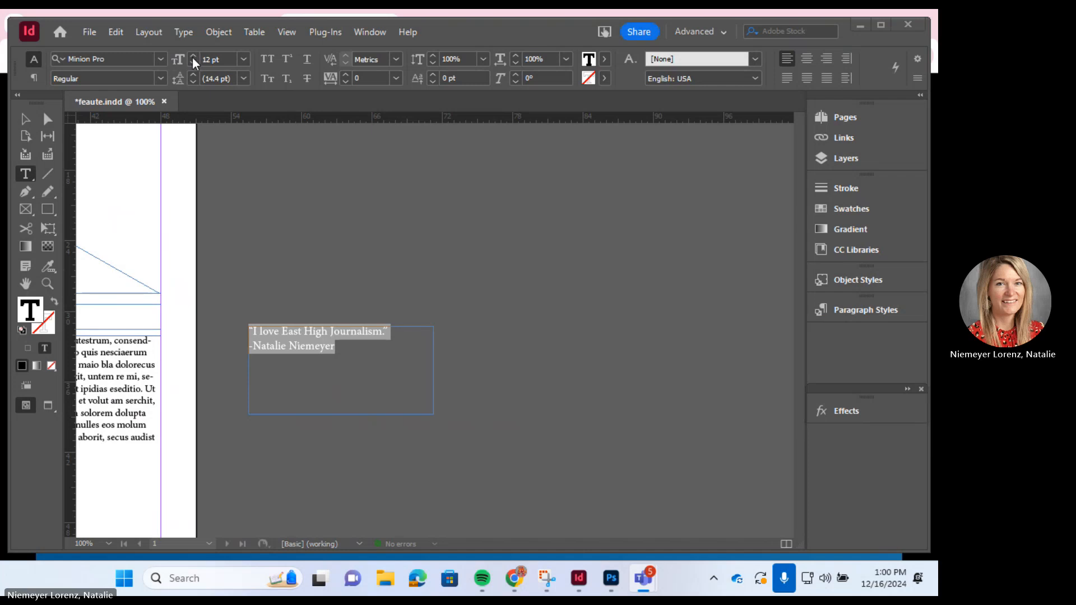
- Set the quote text's font to Segoe UI Emoji
{"action": "left_click", "coordinate": [166, 58]}
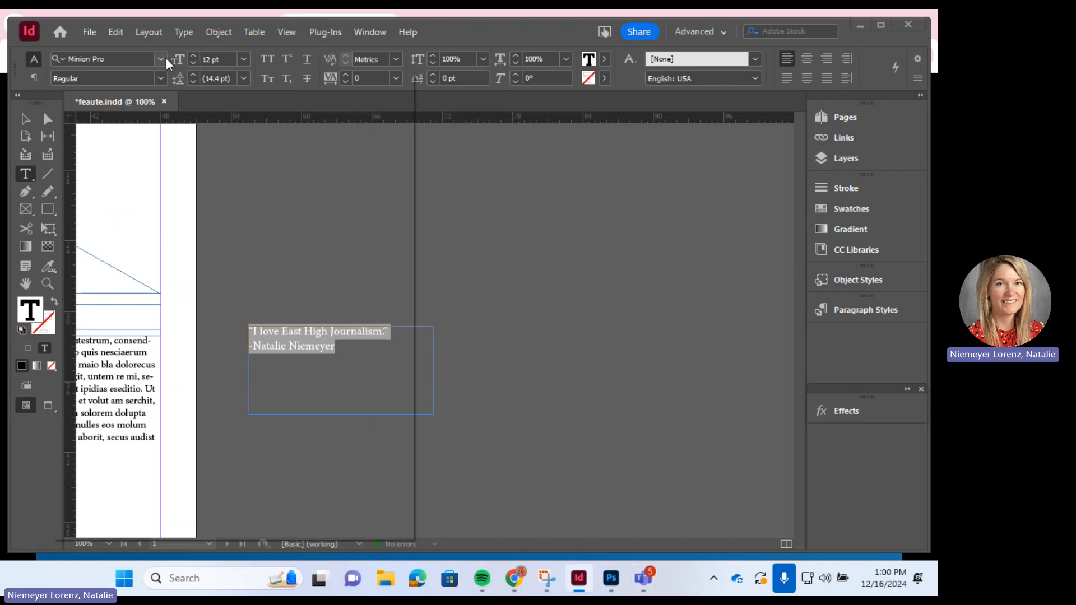
{"action": "left_click", "coordinate": [159, 59]}
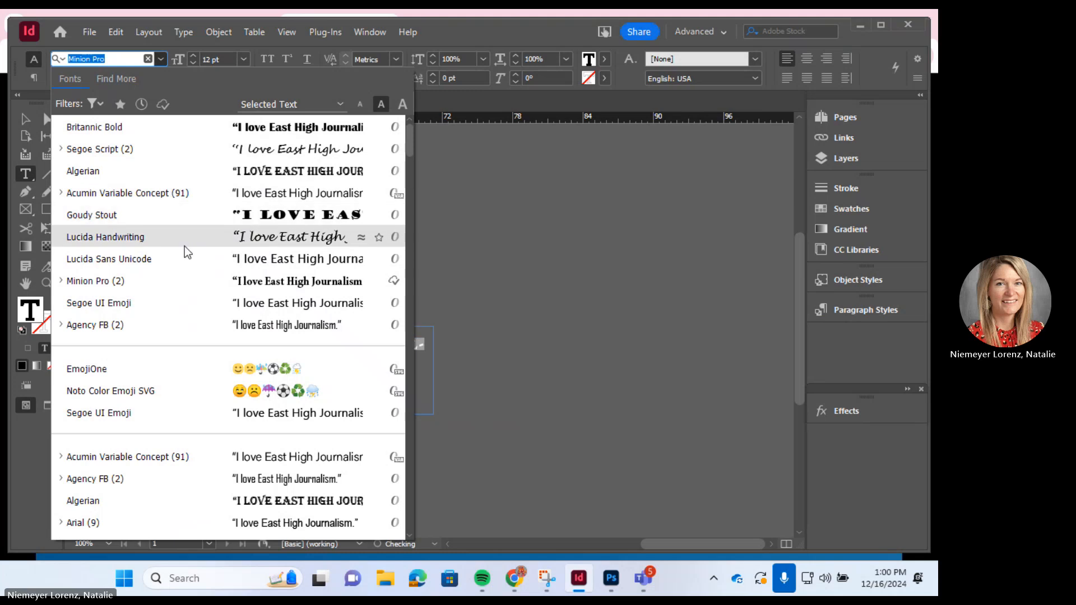
{"action": "left_click", "coordinate": [186, 302]}
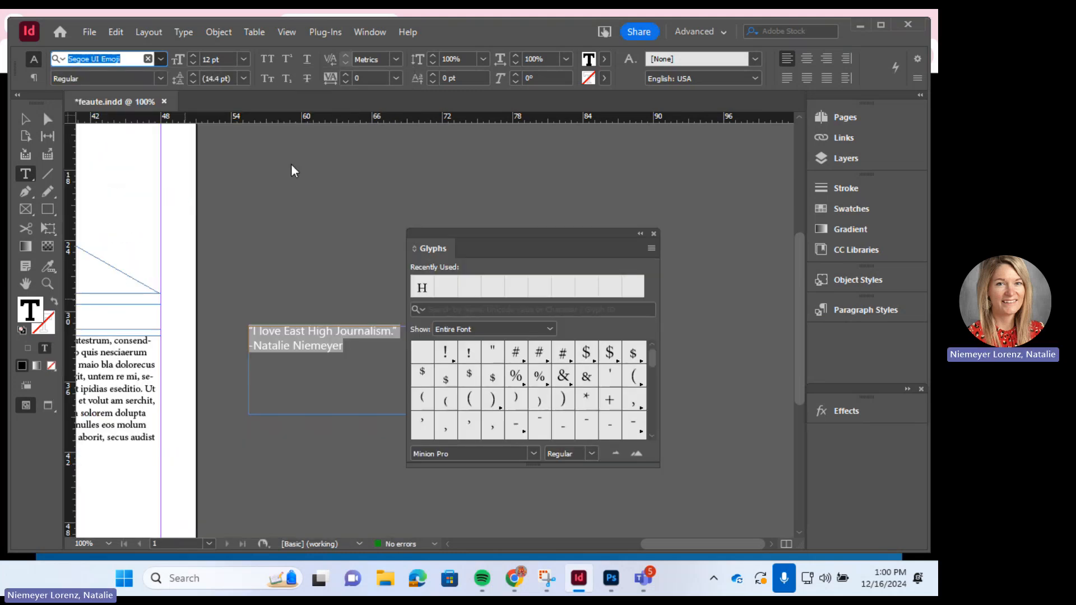
{"action": "left_click", "coordinate": [266, 72]}
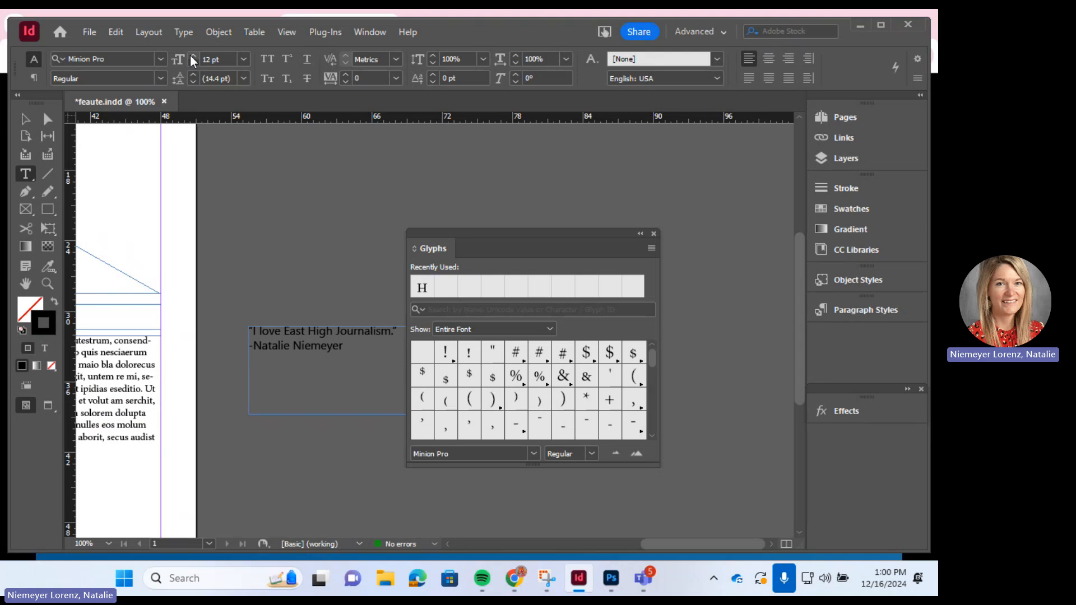
- Enlarge the quote text to 20 pt, then select all the text in the frame
{"action": "left_click", "coordinate": [377, 352]}
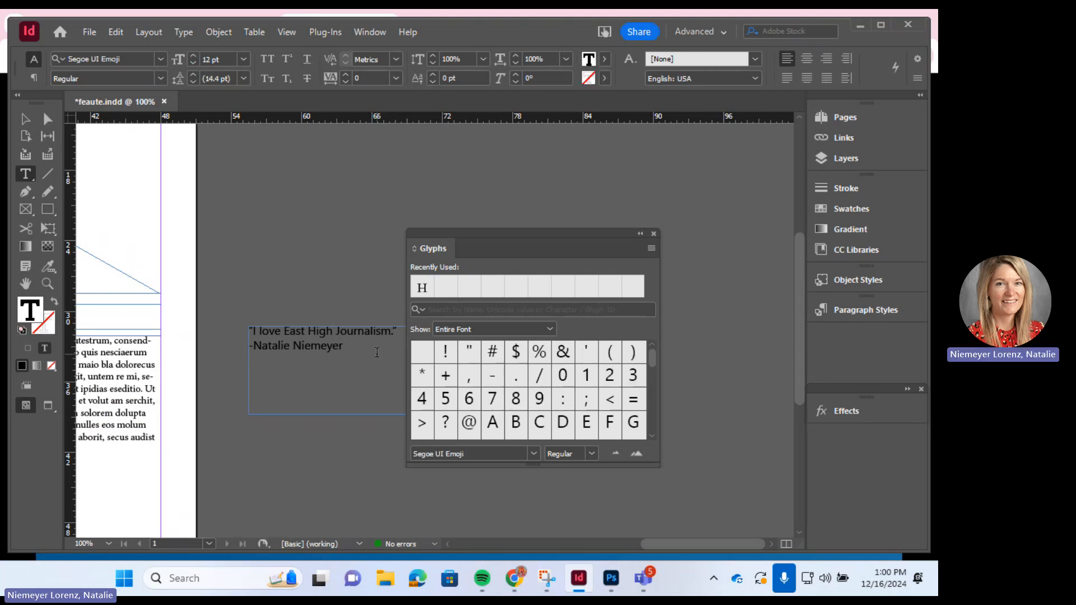
{"action": "left_click_drag", "start_coordinate": [362, 352], "coordinate": [250, 331]}
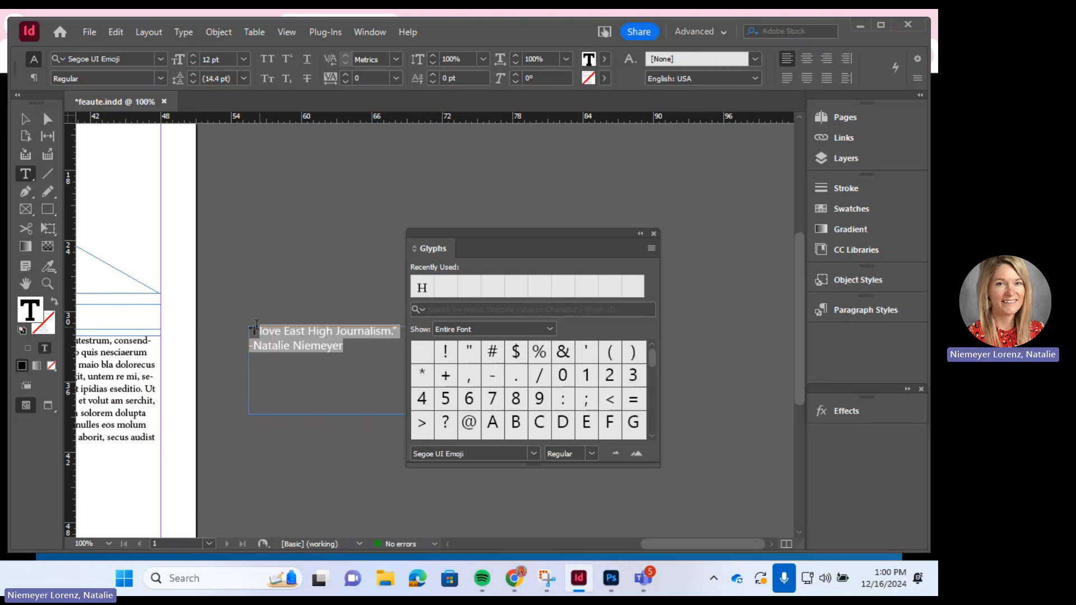
{"action": "left_click", "coordinate": [193, 56]}
{"action": "left_click", "coordinate": [193, 57]}
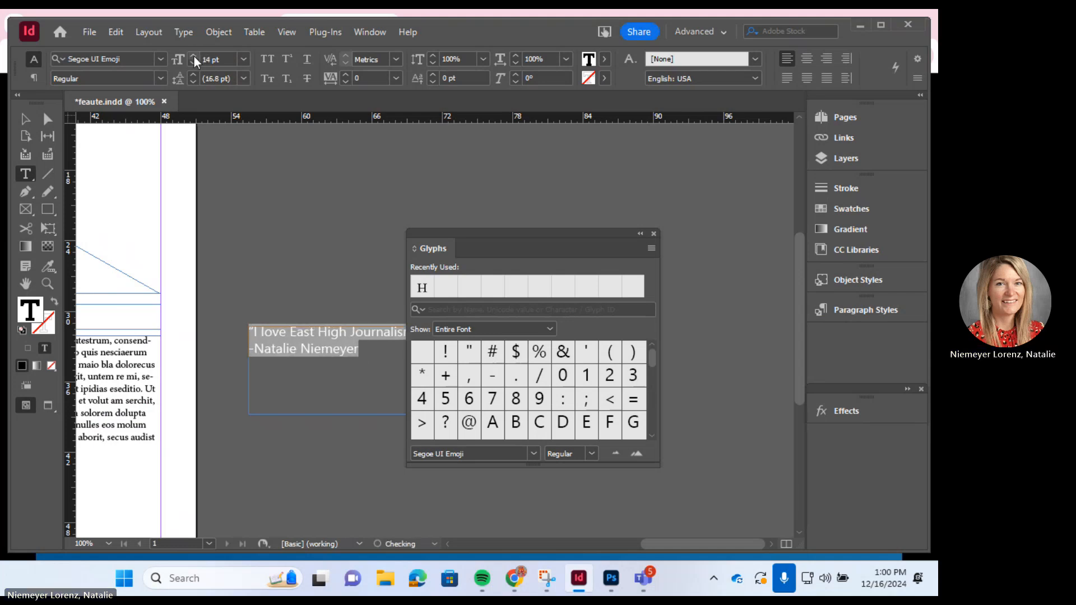
{"action": "left_click", "coordinate": [653, 233]}
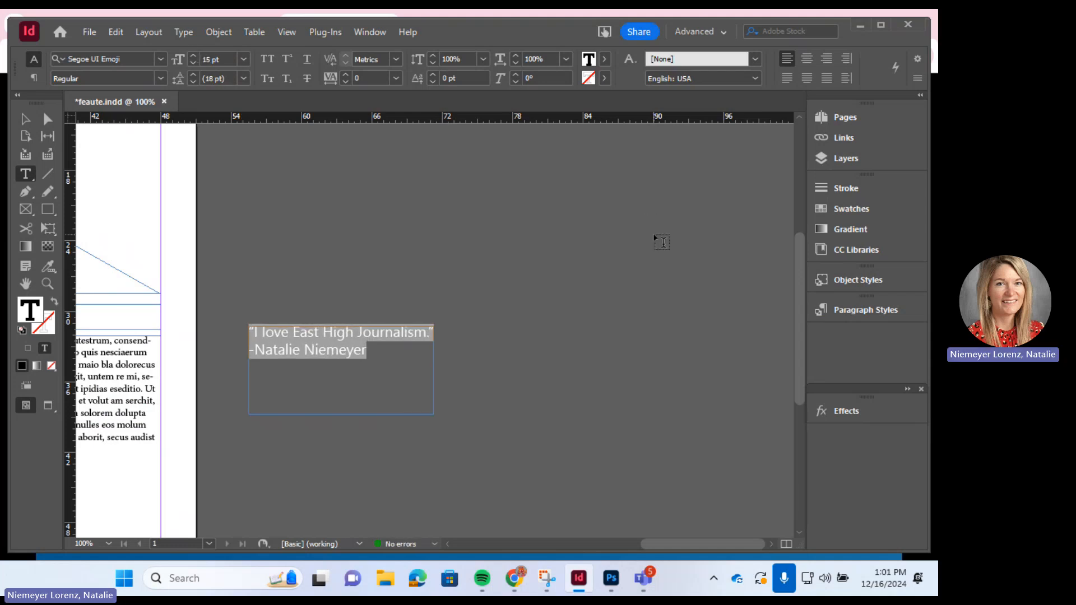
{"action": "left_click", "coordinate": [192, 56]}
{"action": "left_click", "coordinate": [192, 56]}
{"action": "left_click", "coordinate": [192, 56]}
{"action": "left_click", "coordinate": [192, 56]}
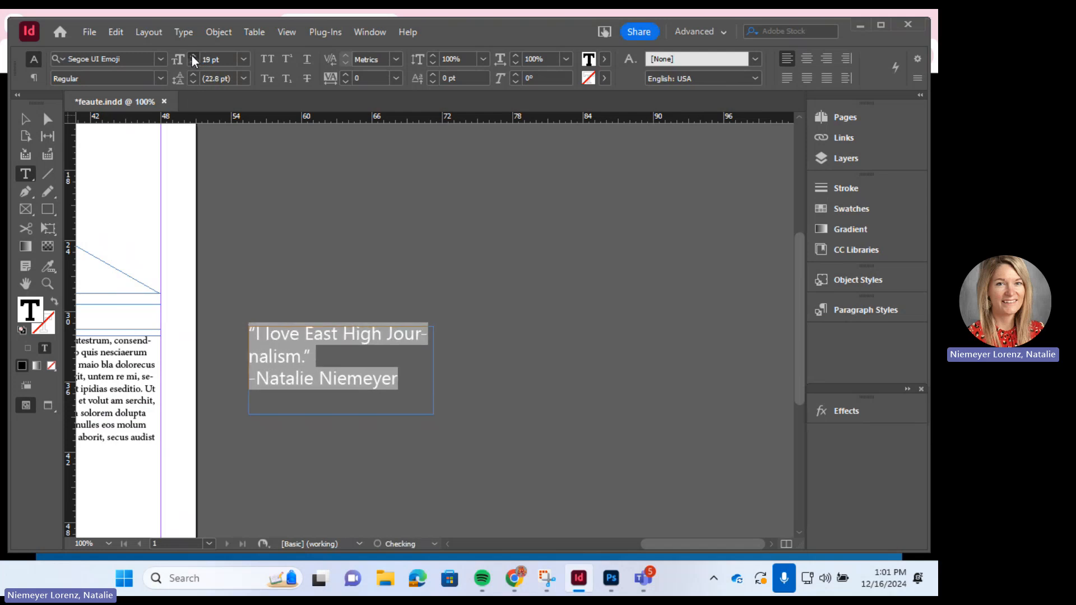
{"action": "left_click", "coordinate": [192, 56]}
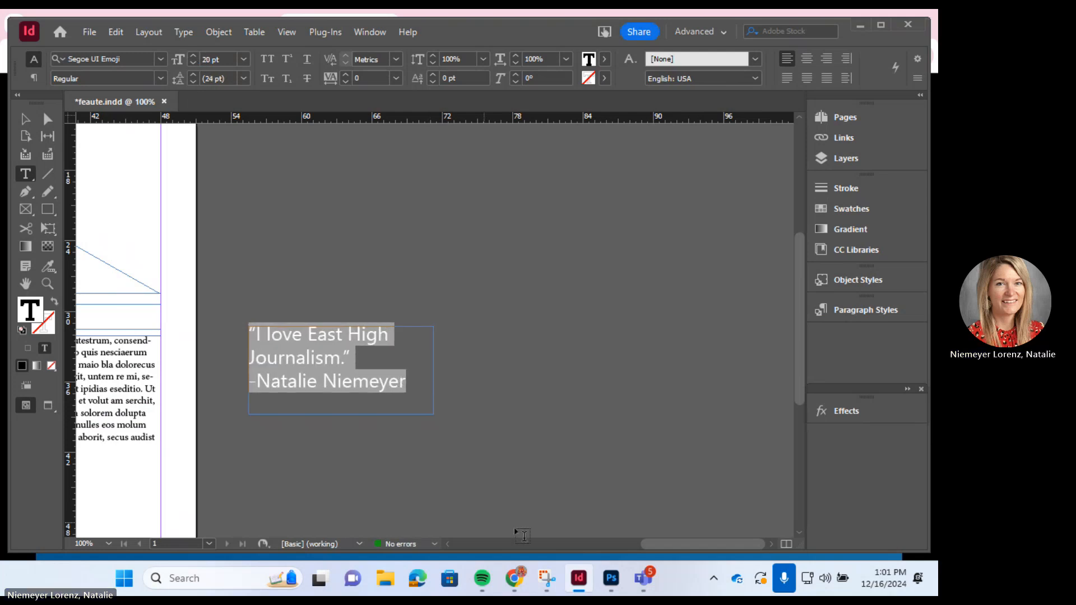
{"action": "left_click", "coordinate": [411, 382]}
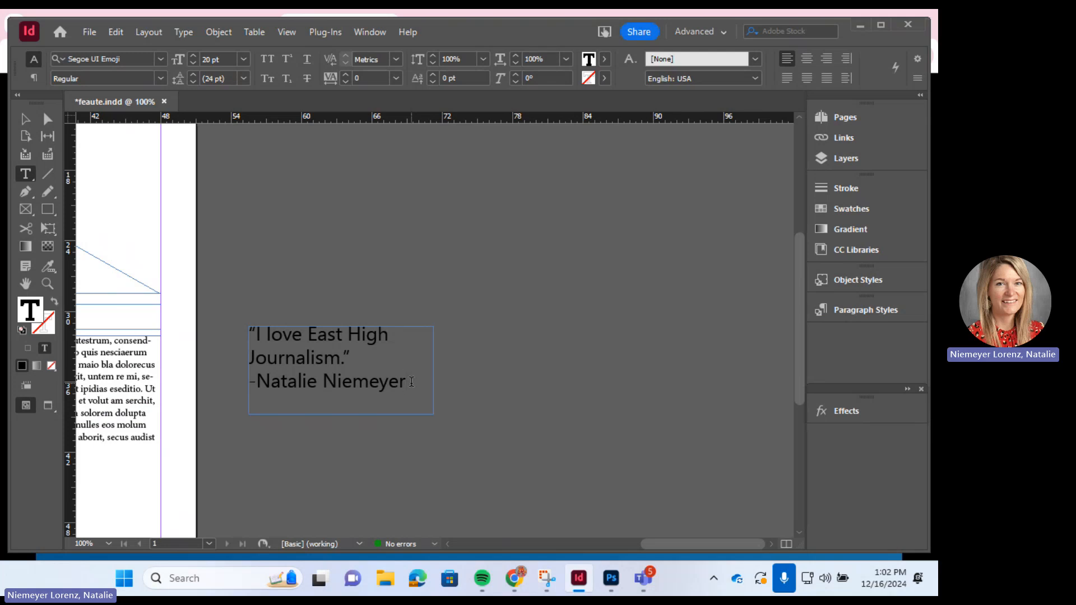
{"action": "double_click", "coordinate": [357, 371]}
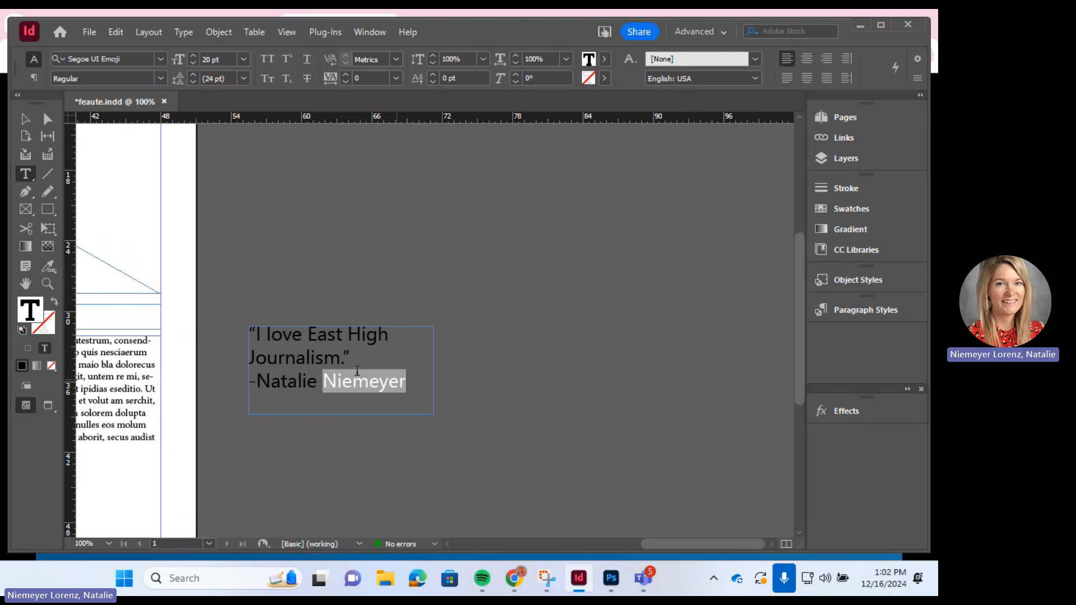
{"action": "key", "text": "ctrl+a"}
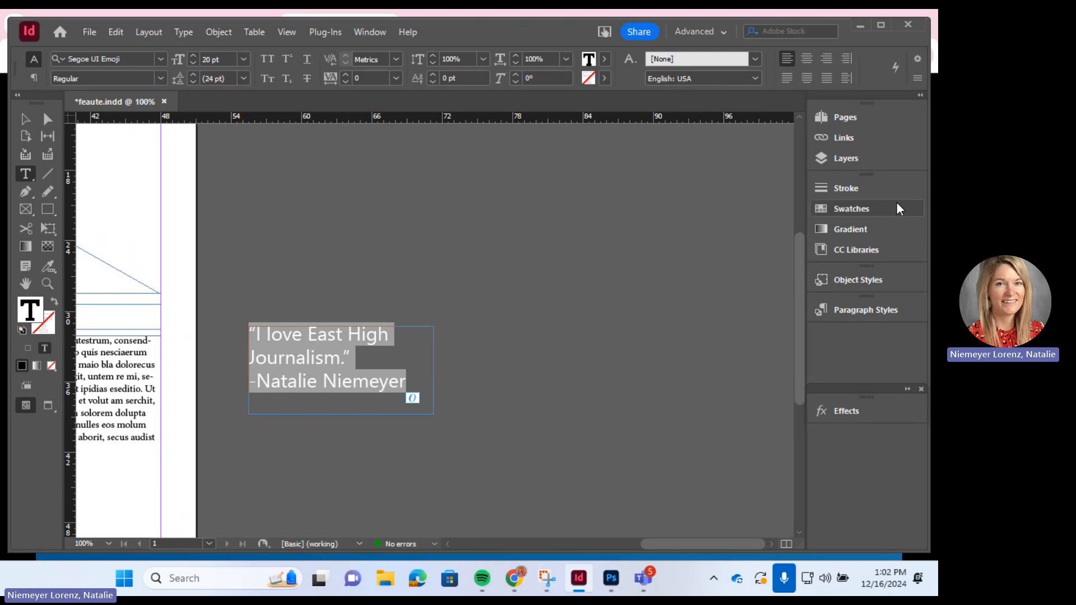
- Colour the selected quote text pink with the C=37 M=90 Y=10 K=0 2 swatch
{"action": "left_click", "coordinate": [897, 204]}
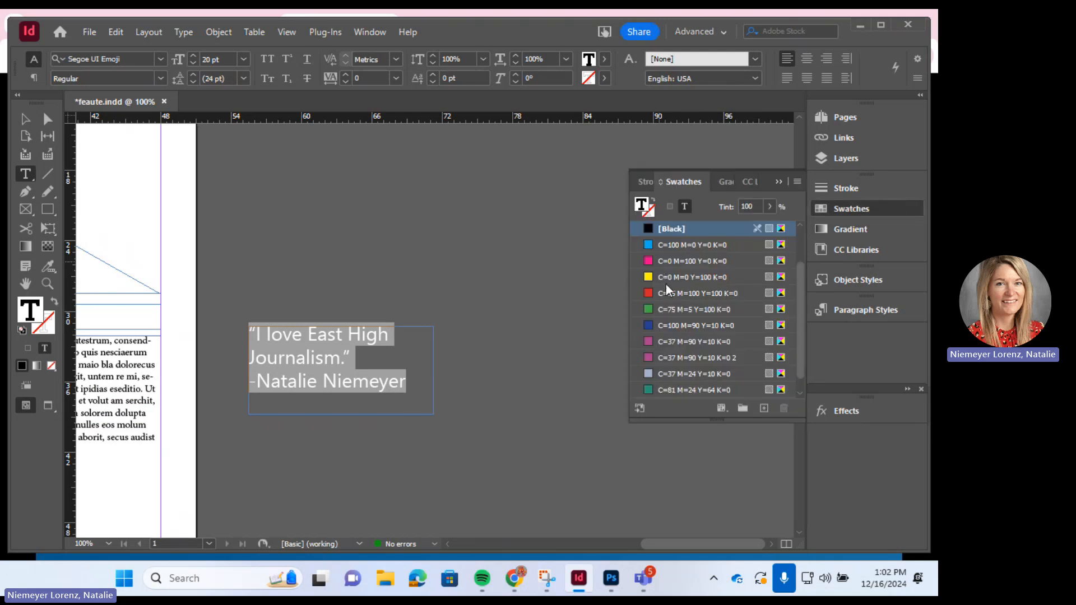
{"action": "left_click", "coordinate": [664, 361]}
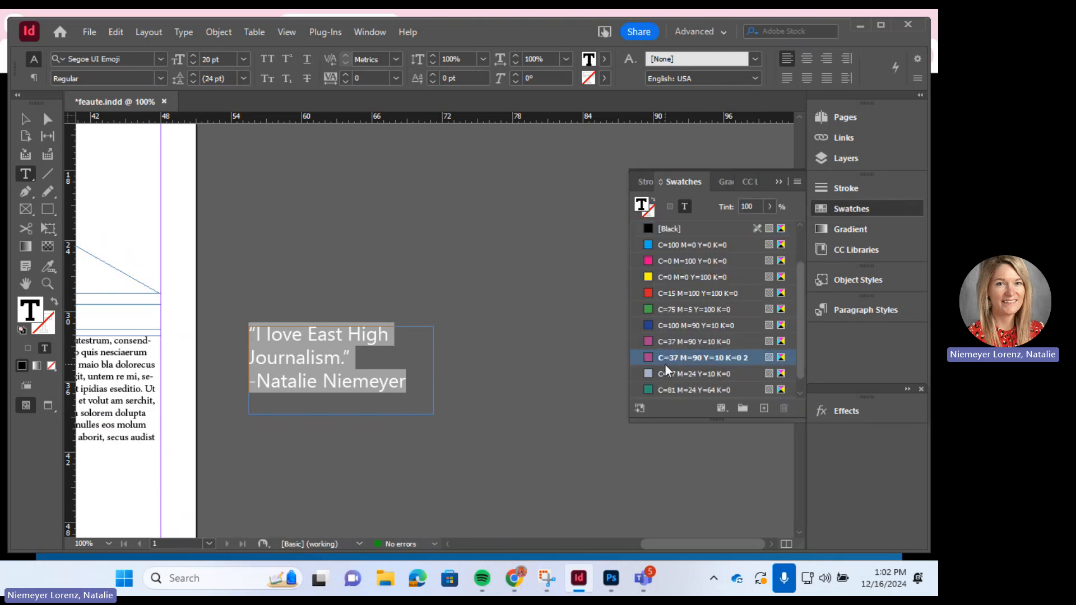
{"action": "left_click", "coordinate": [376, 360]}
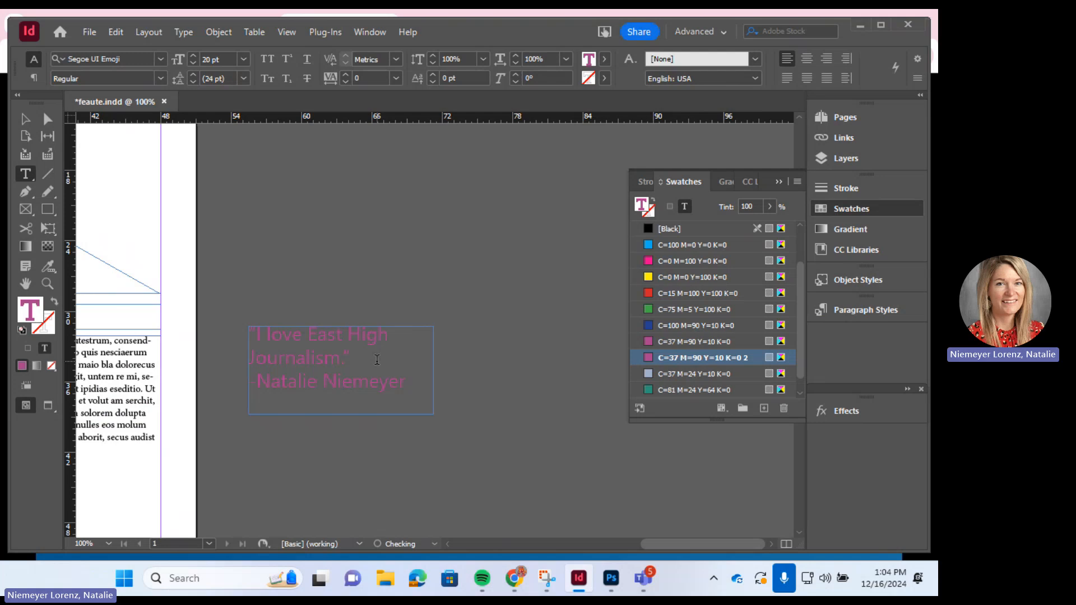
- Select the quote text and centre-align its lines within the frame
{"action": "left_click_drag", "start_coordinate": [415, 380], "coordinate": [242, 329]}
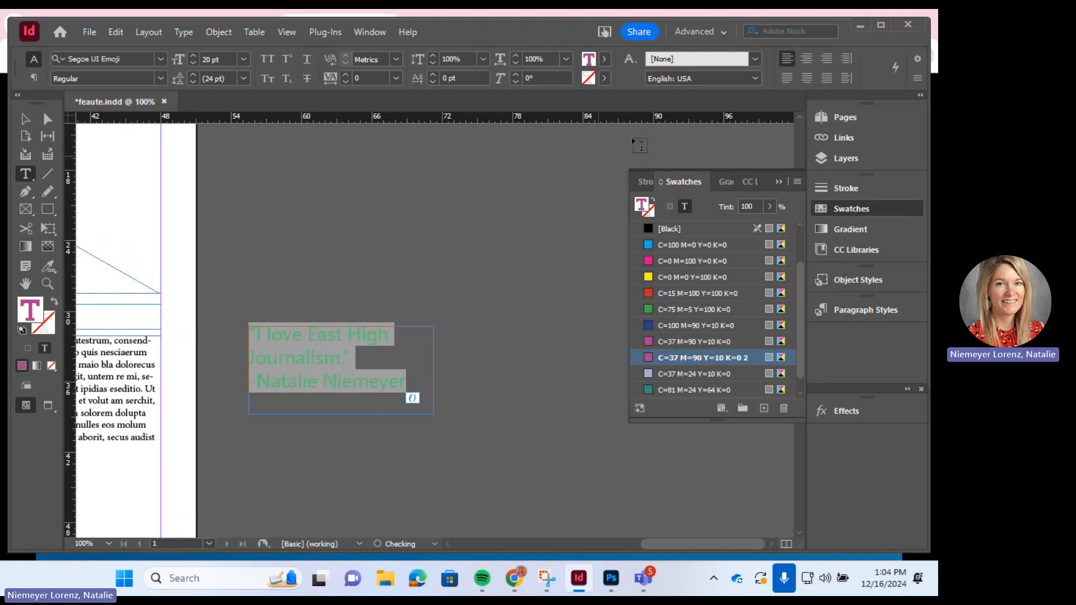
{"action": "left_click", "coordinate": [800, 61]}
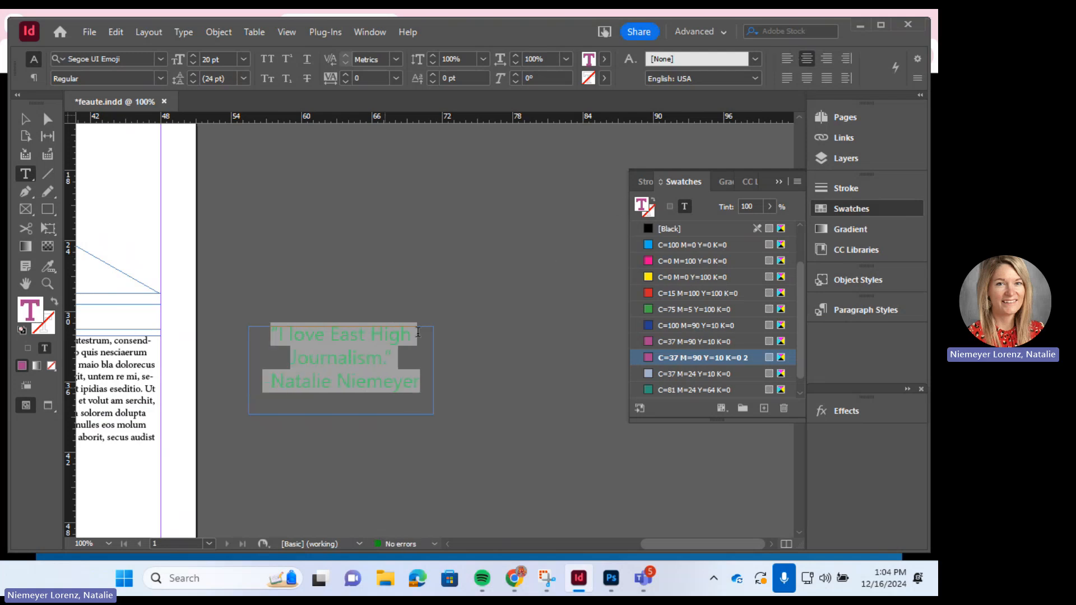
{"action": "left_click", "coordinate": [371, 338]}
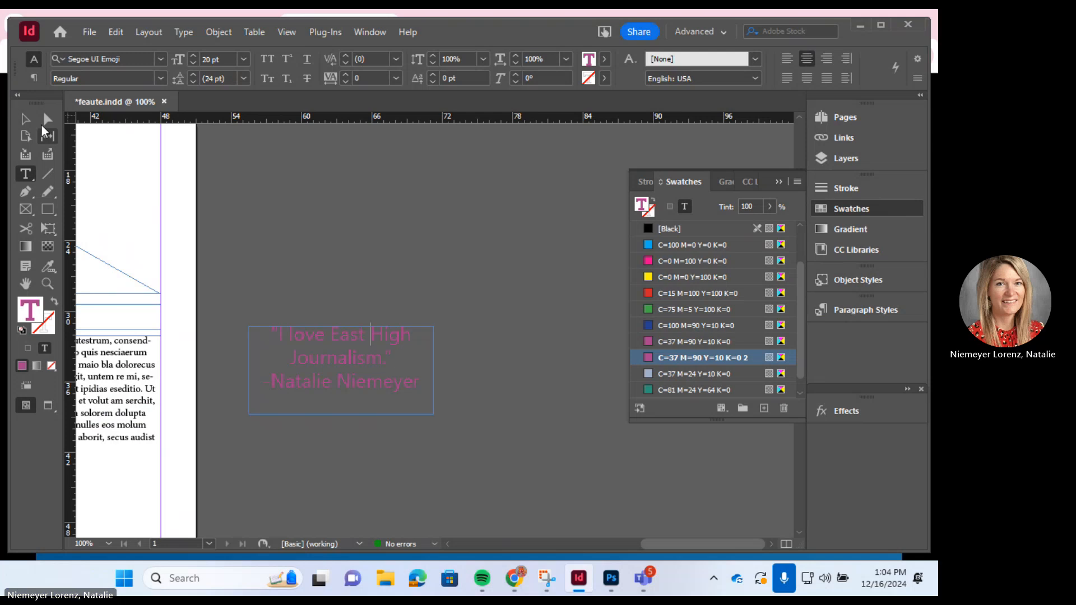
{"action": "left_click", "coordinate": [25, 117]}
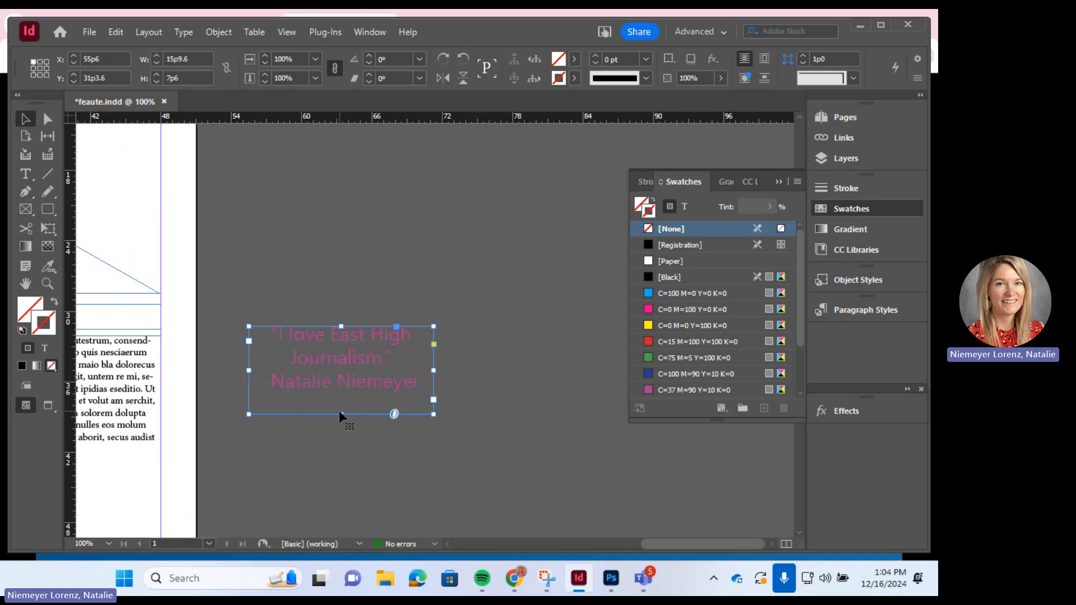
- Shorten the quote frame to end just below the third line, then choose the Rectangle Tool
{"action": "left_click_drag", "start_coordinate": [340, 415], "coordinate": [343, 400]}
{"action": "left_click_drag", "start_coordinate": [345, 387], "coordinate": [342, 395]}
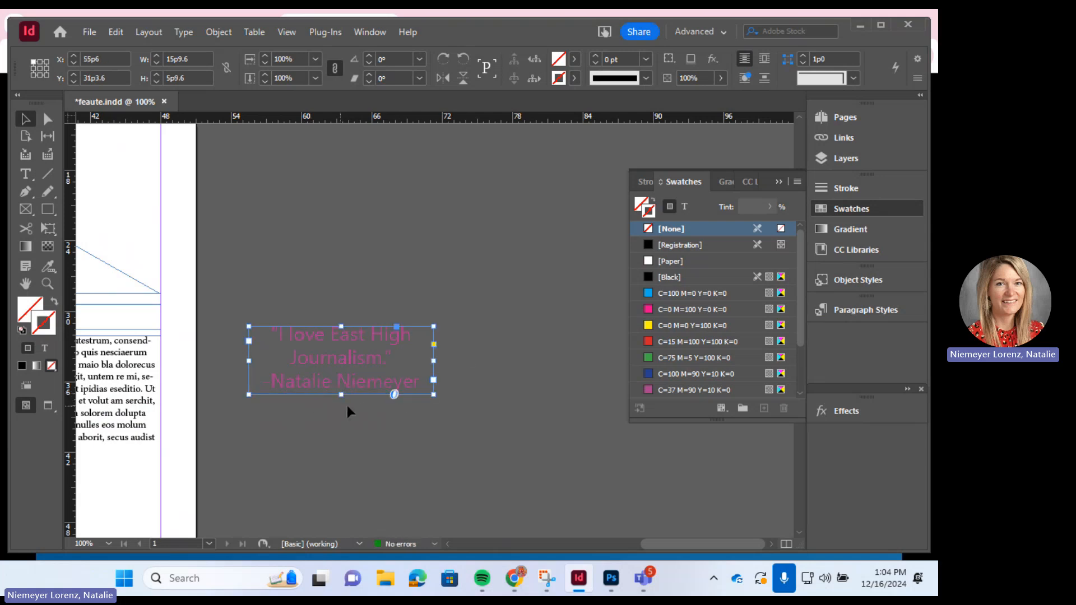
{"action": "left_click", "coordinate": [44, 211]}
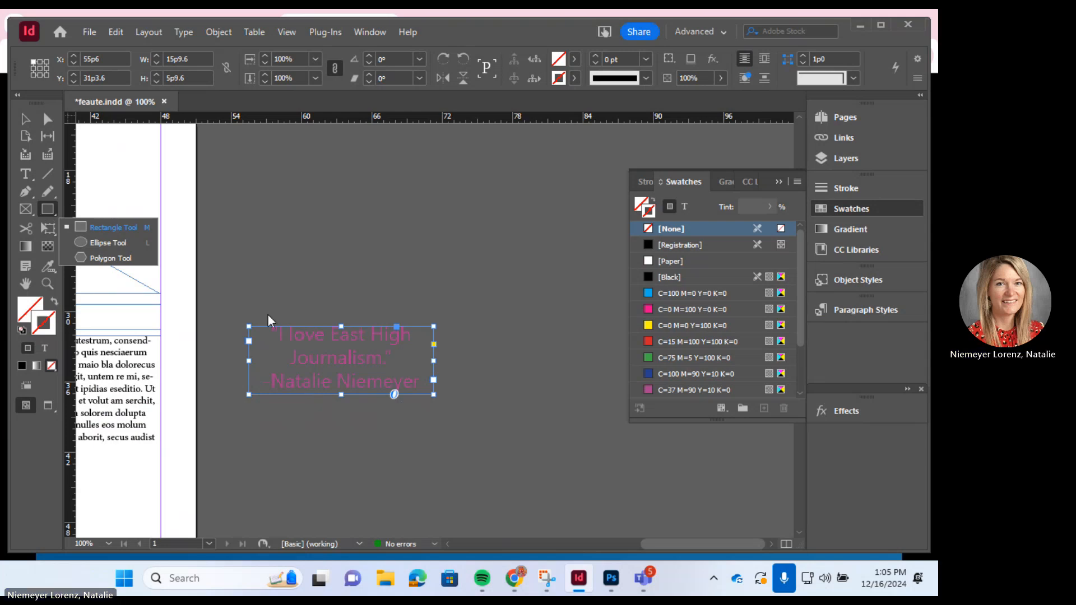
{"action": "left_click", "coordinate": [250, 313]}
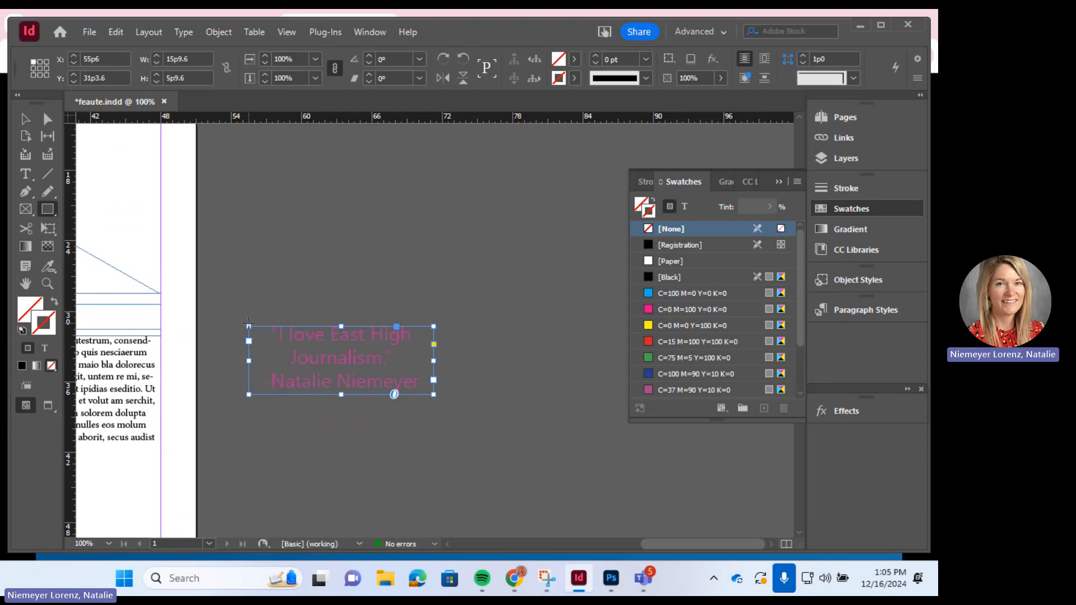
- Draw a rectangle covering the pull-quote frame
{"action": "right_click", "coordinate": [249, 324]}
{"action": "mouse_move", "coordinate": [311, 347]}
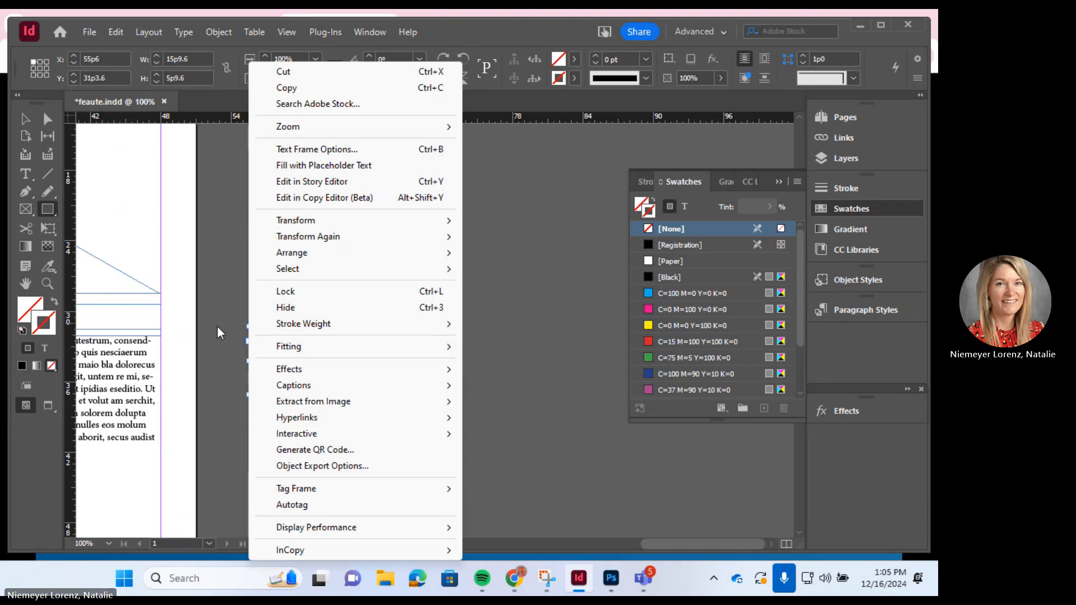
{"action": "left_click", "coordinate": [217, 326]}
{"action": "left_click", "coordinate": [522, 300]}
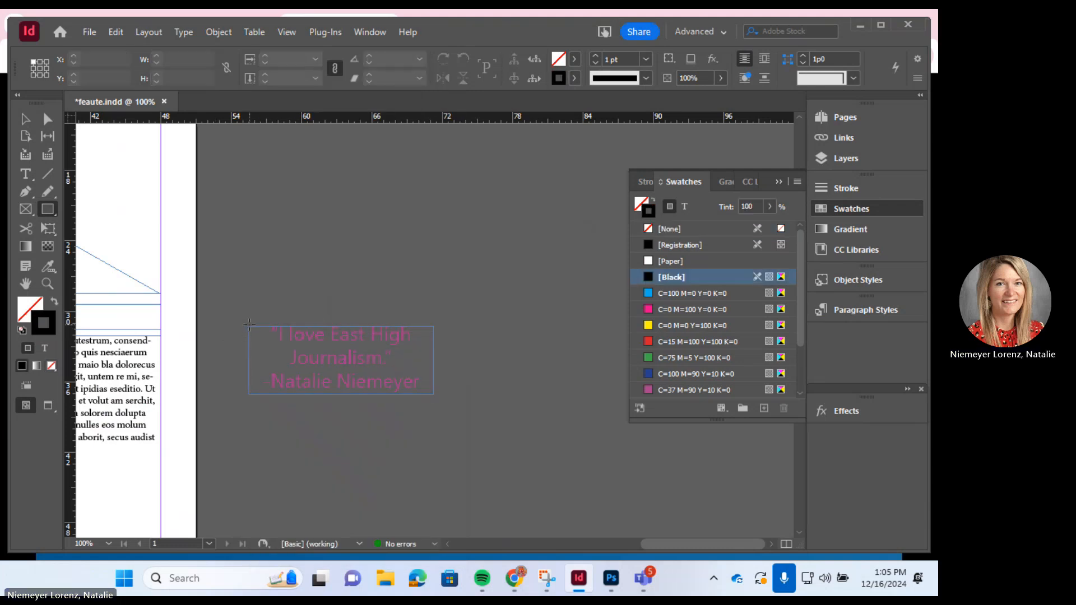
{"action": "left_click_drag", "start_coordinate": [250, 324], "coordinate": [435, 396]}
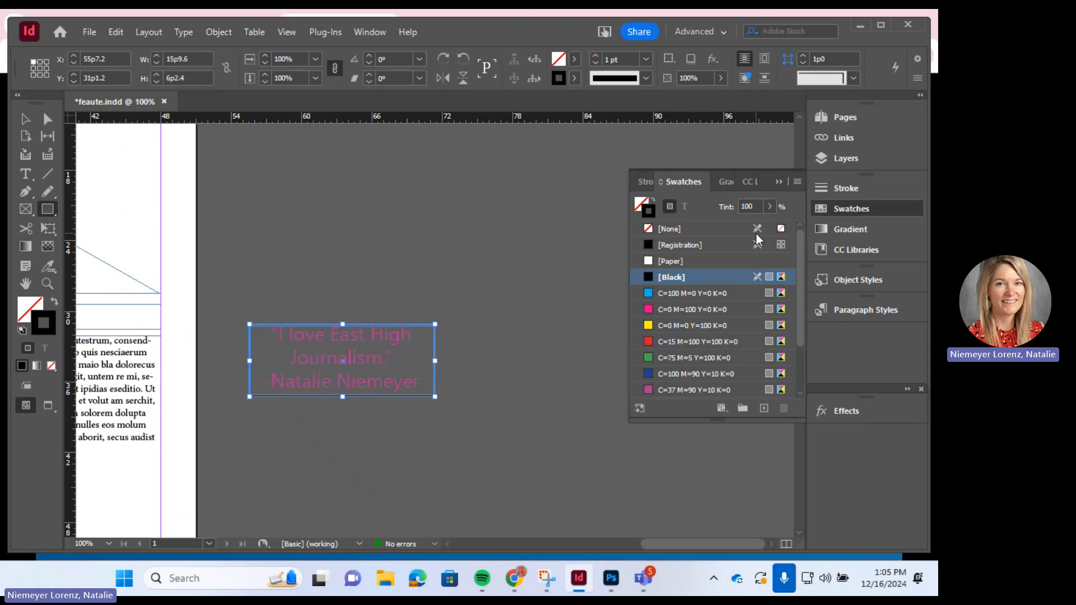
- Give the rectangle a 3 pt Dotted stroke in the Stroke panel
{"action": "left_click", "coordinate": [840, 190]}
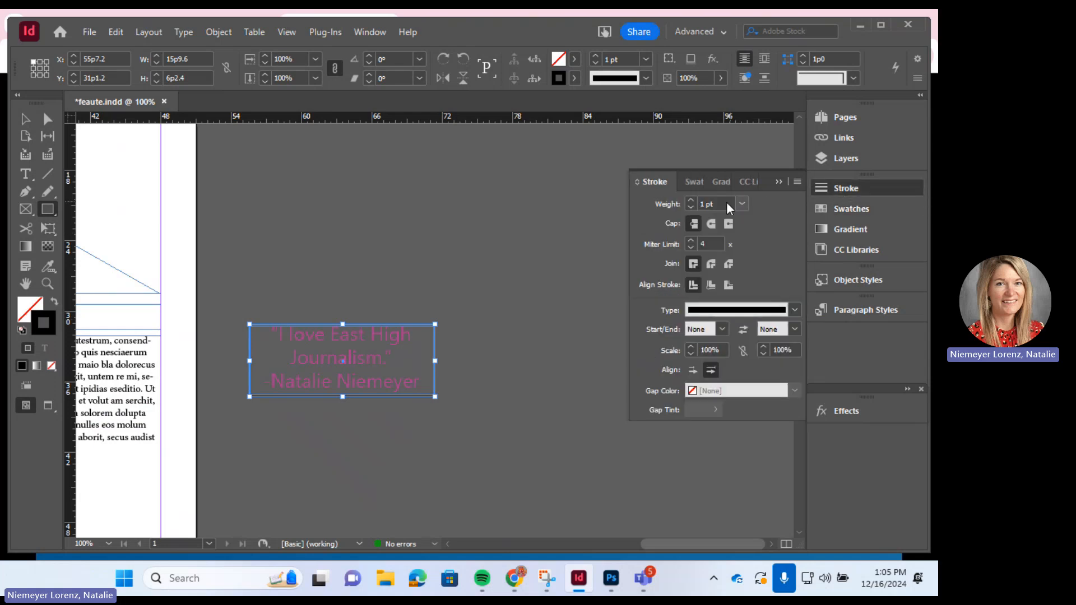
{"action": "left_click", "coordinate": [690, 201]}
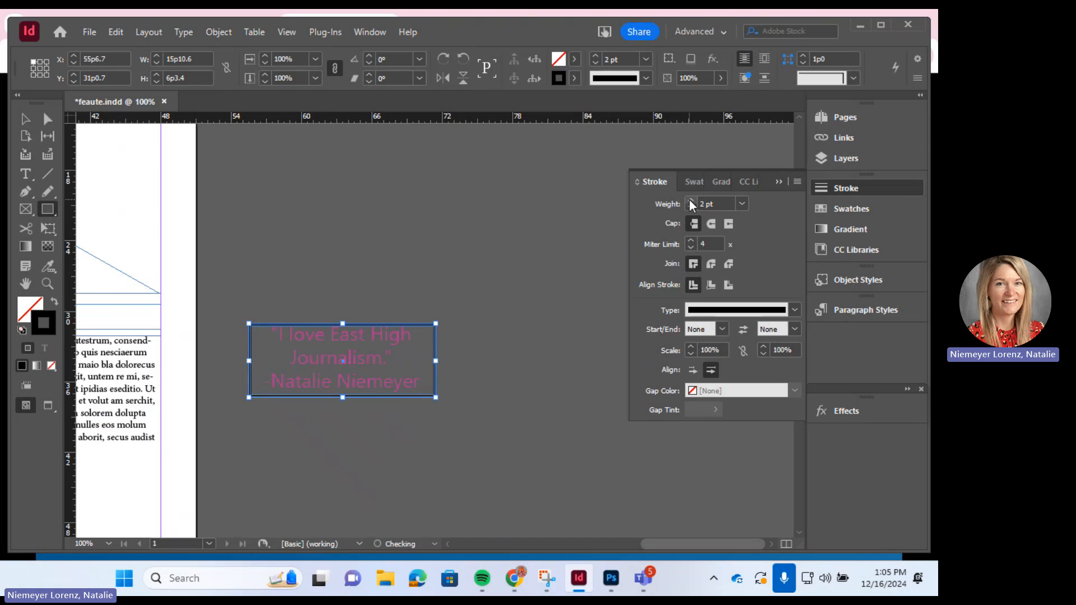
{"action": "left_click", "coordinate": [691, 200]}
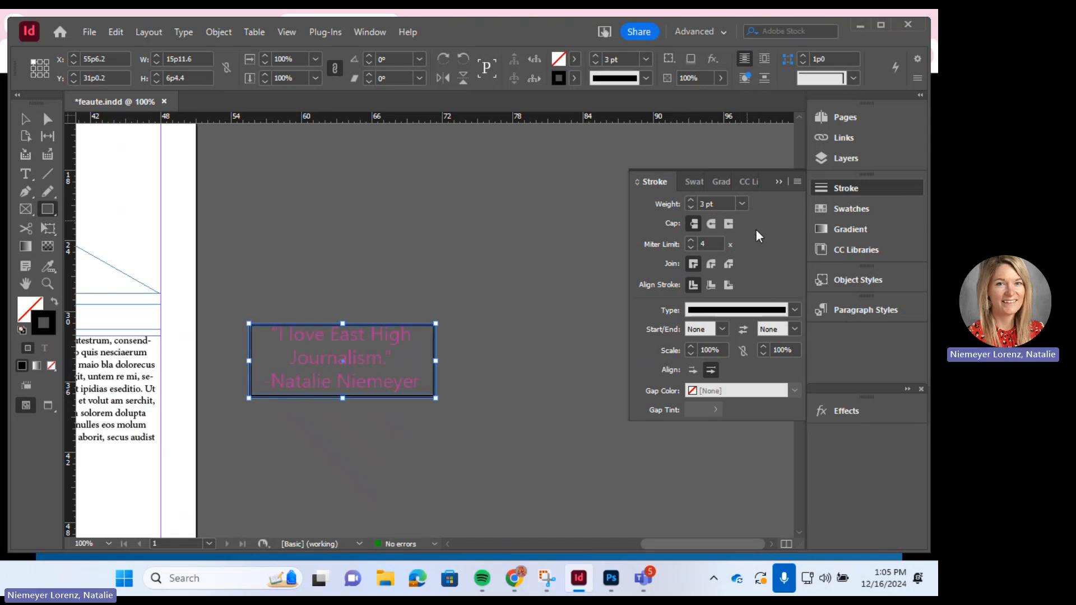
{"action": "left_click", "coordinate": [794, 310]}
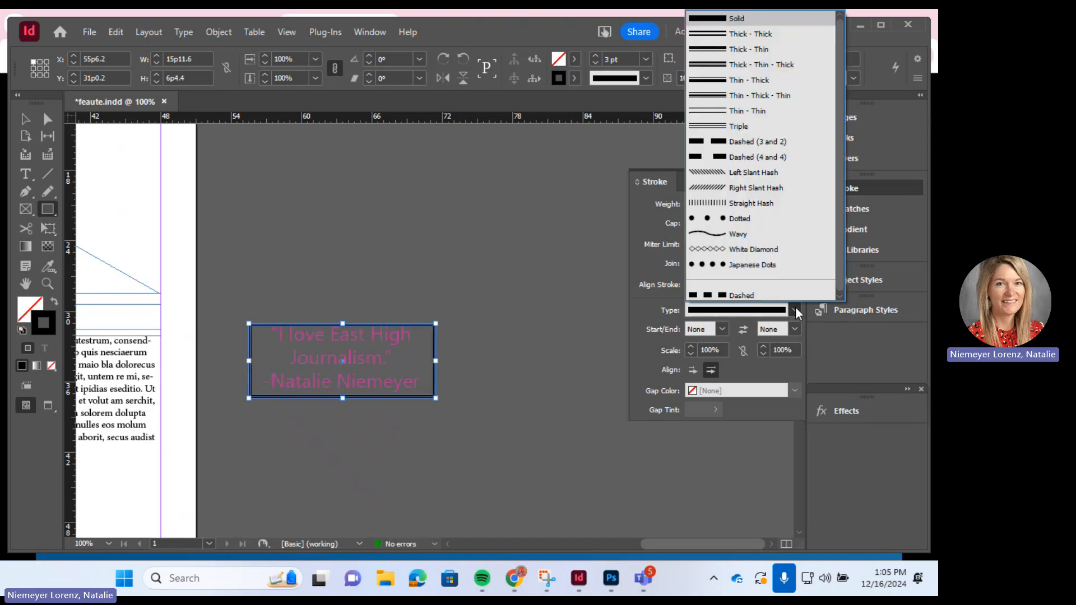
{"action": "left_click", "coordinate": [739, 217]}
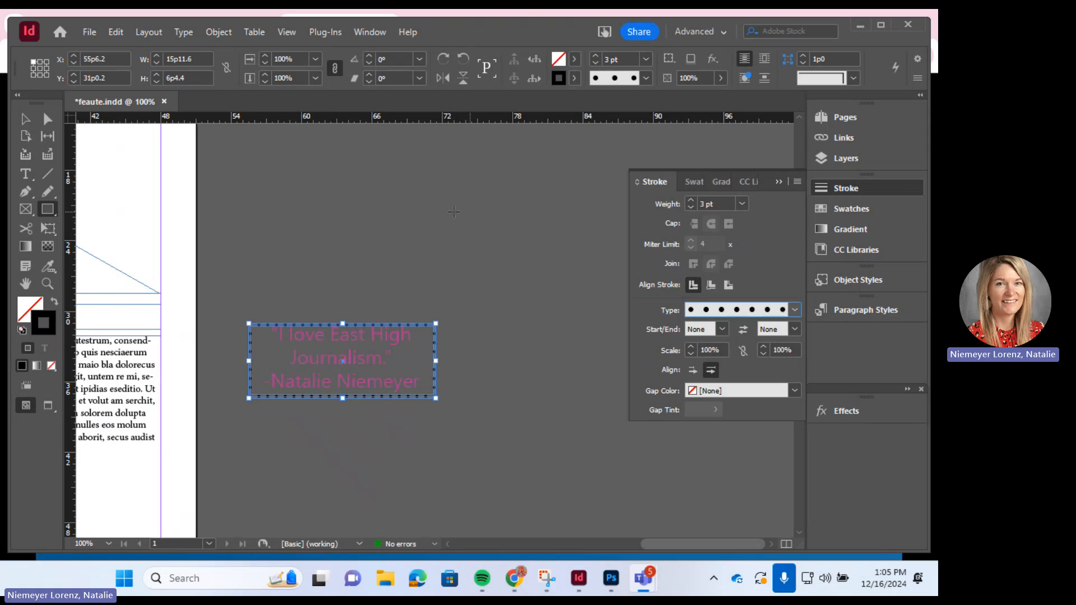
{"action": "left_click", "coordinate": [25, 118]}
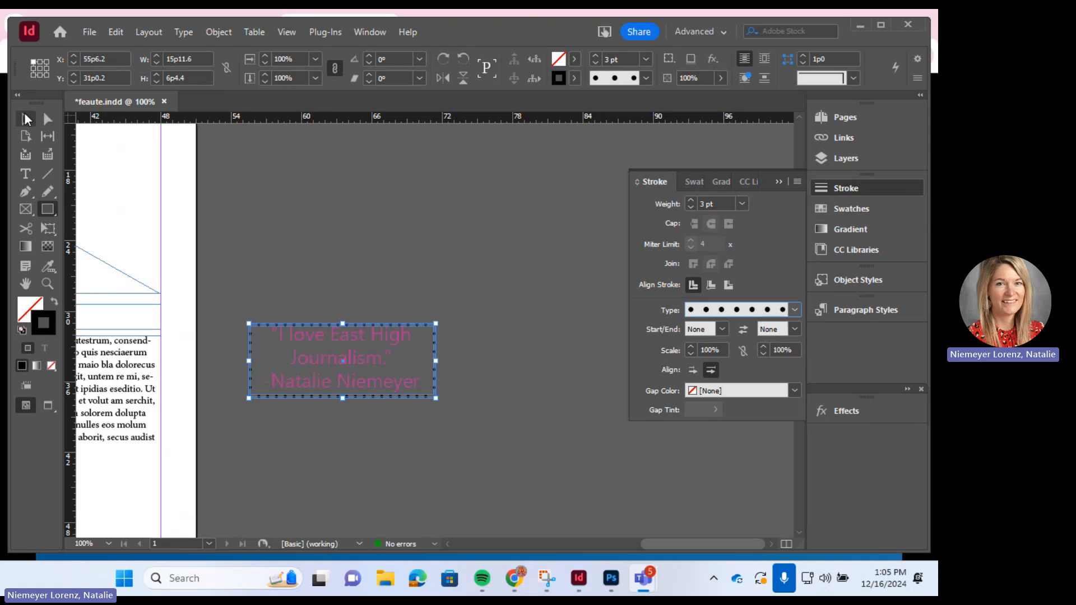
{"action": "right_click", "coordinate": [314, 244]}
{"action": "left_click", "coordinate": [271, 267]}
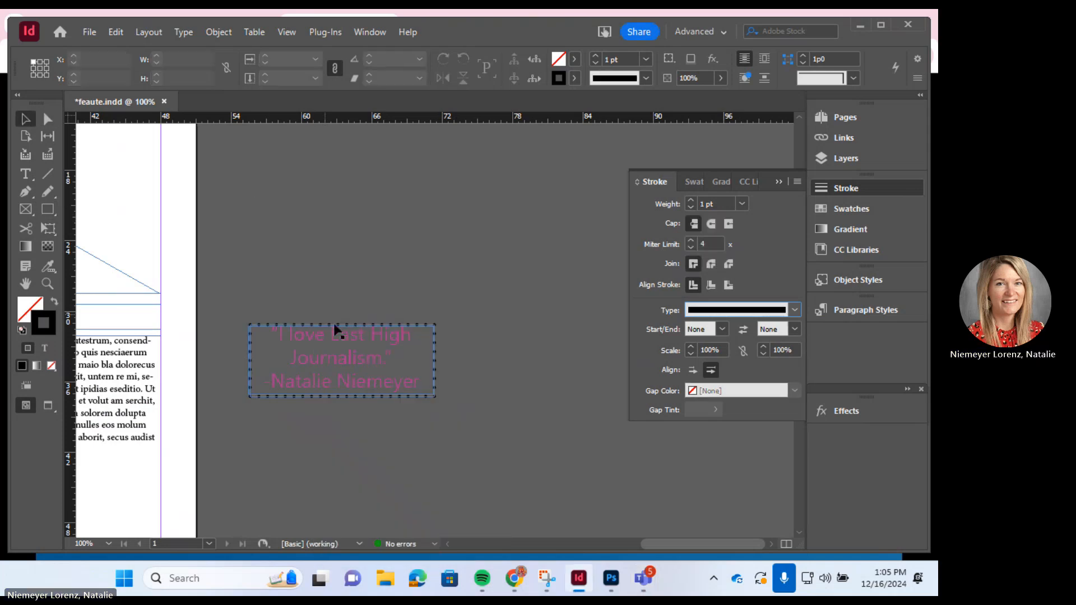
- Colour the dotted box's border teal with the C=81 M=24 Y=64 K=0 swatch
{"action": "left_click", "coordinate": [419, 399]}
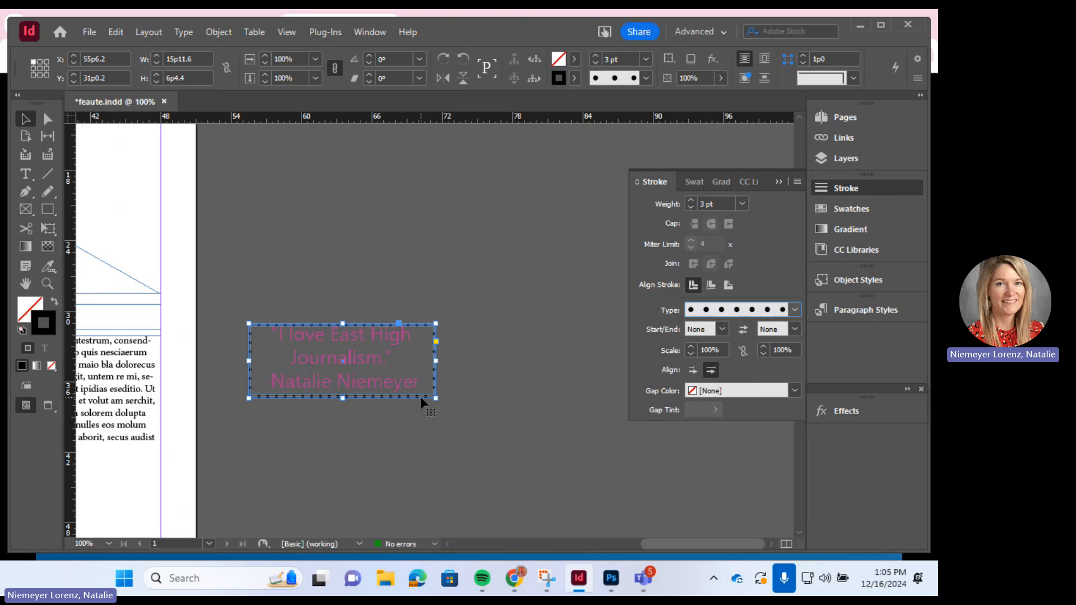
{"action": "left_click", "coordinate": [874, 212]}
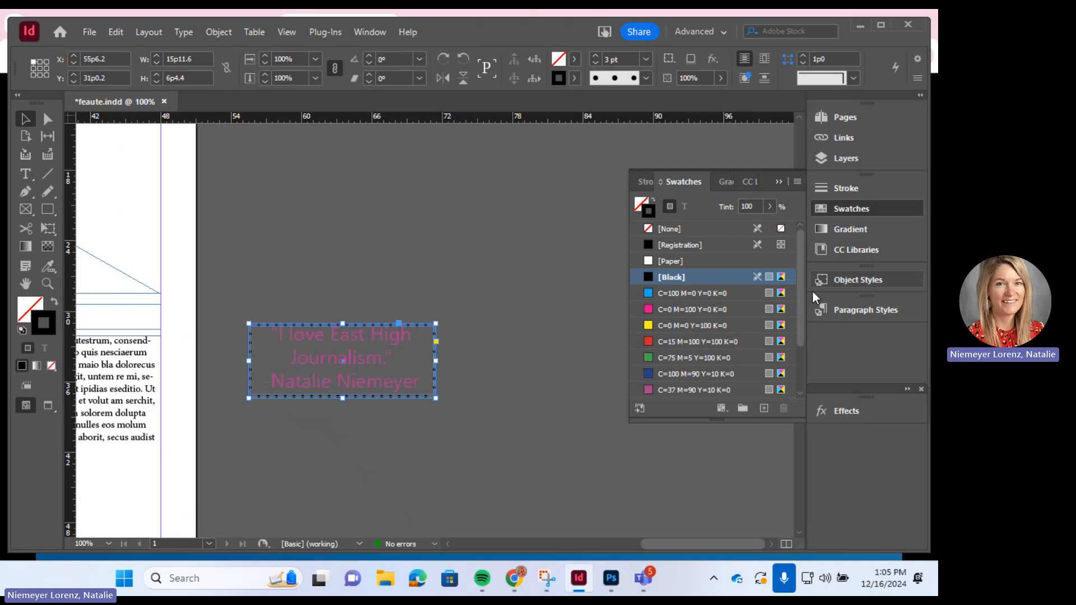
{"action": "left_click_drag", "start_coordinate": [799, 283], "coordinate": [794, 326]}
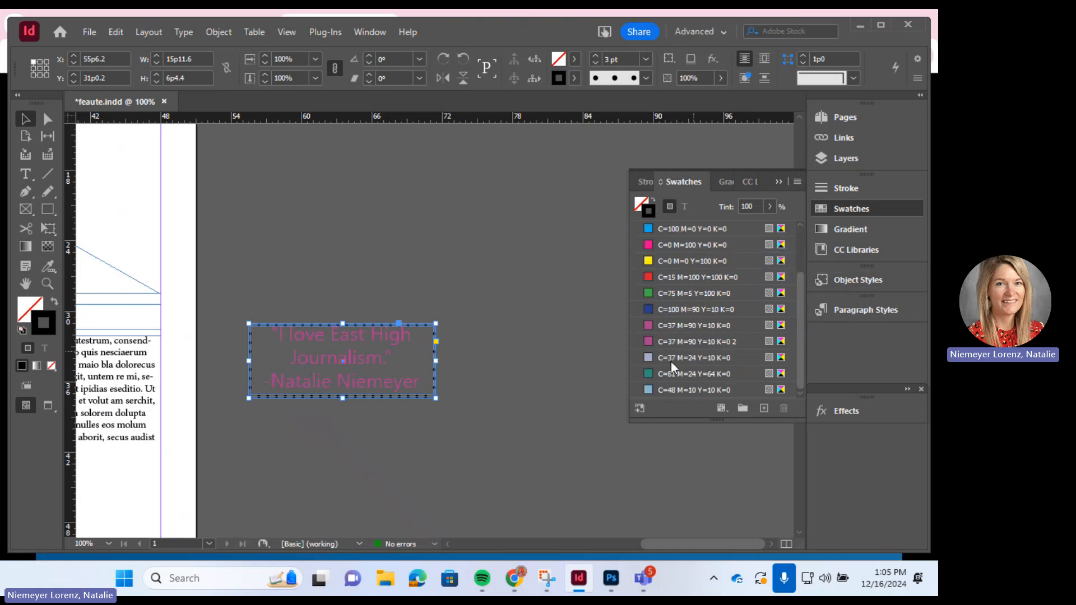
{"action": "left_click", "coordinate": [652, 372]}
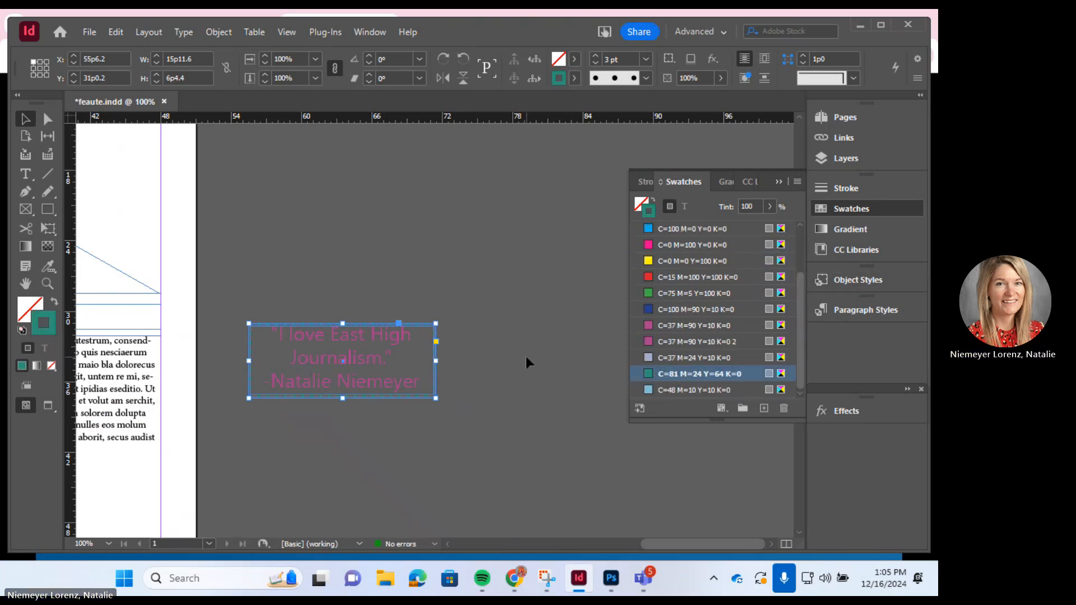
{"action": "left_click", "coordinate": [501, 336]}
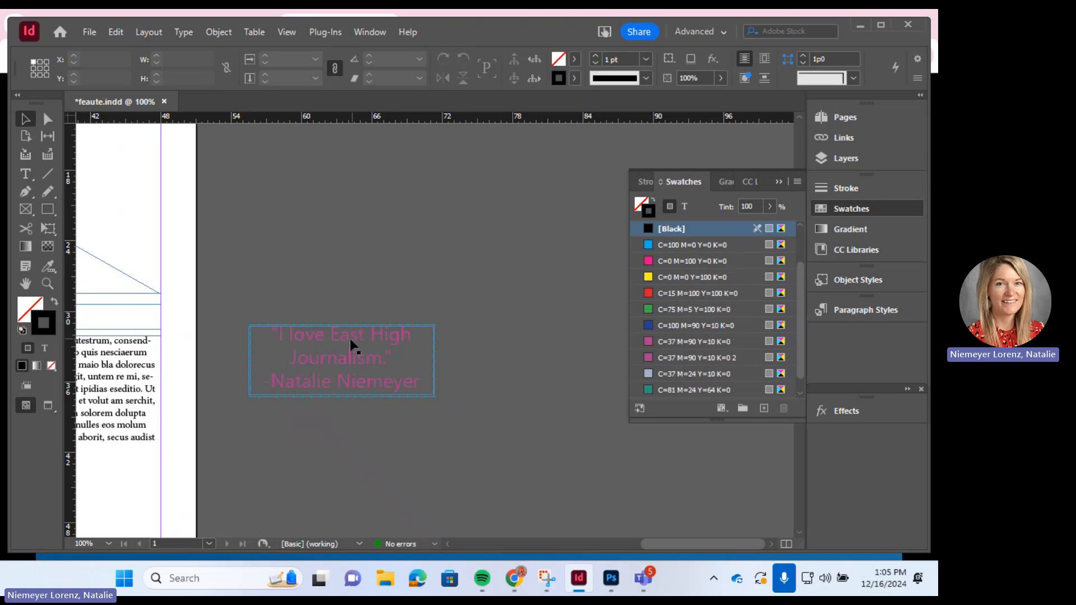
- Move the quote text frame slightly right and down inside the dotted box
{"action": "mouse_move", "coordinate": [350, 339]}
{"action": "left_mouse_down"}
{"action": "mouse_move", "coordinate": [392, 224]}
{"action": "mouse_move", "coordinate": [348, 333]}
{"action": "left_mouse_up"}
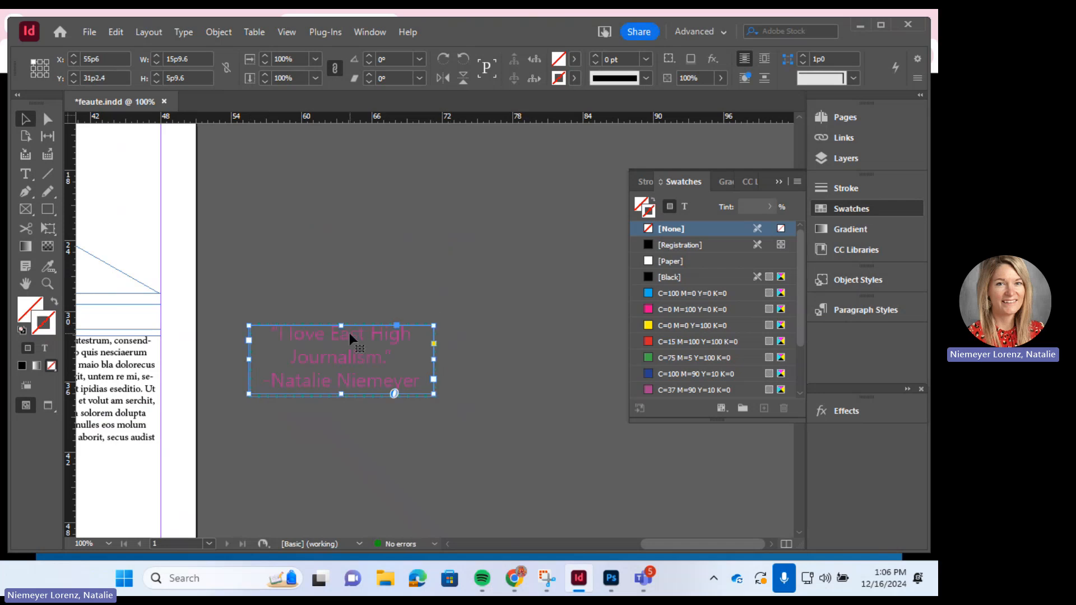
{"action": "key", "text": "Down"}
{"action": "key", "text": "Down"}
{"action": "key", "text": "Right"}
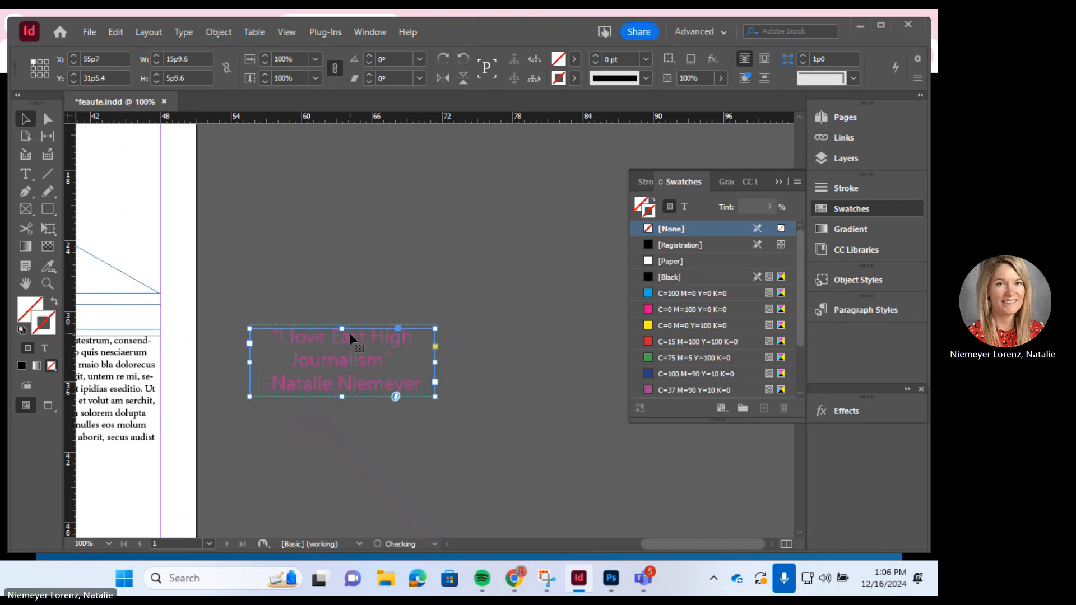
{"action": "left_click", "coordinate": [441, 229]}
{"action": "key", "text": "d"}
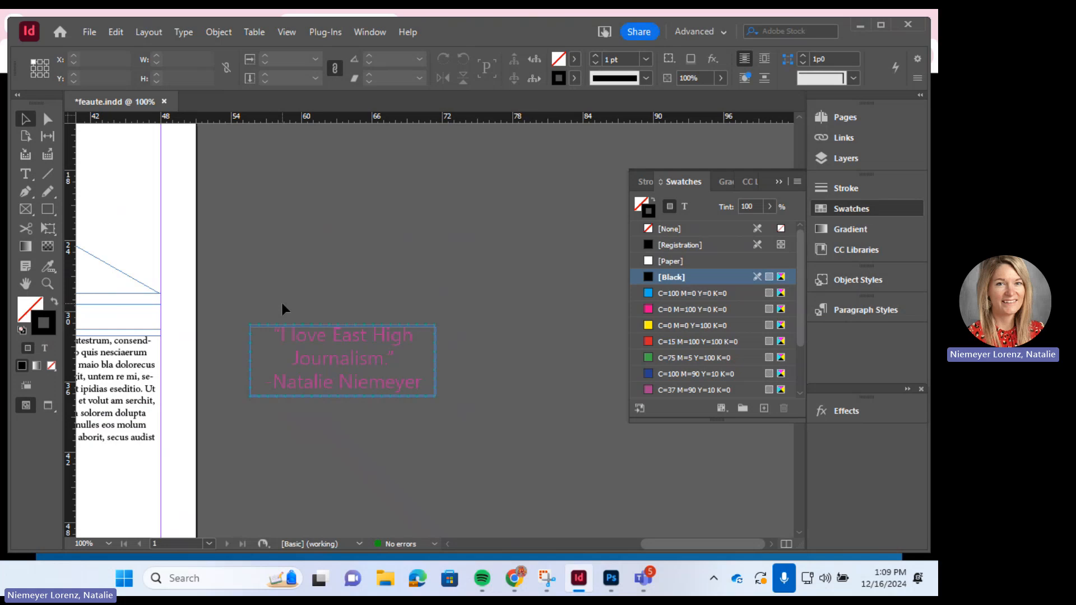
{"action": "left_click", "coordinate": [340, 367]}
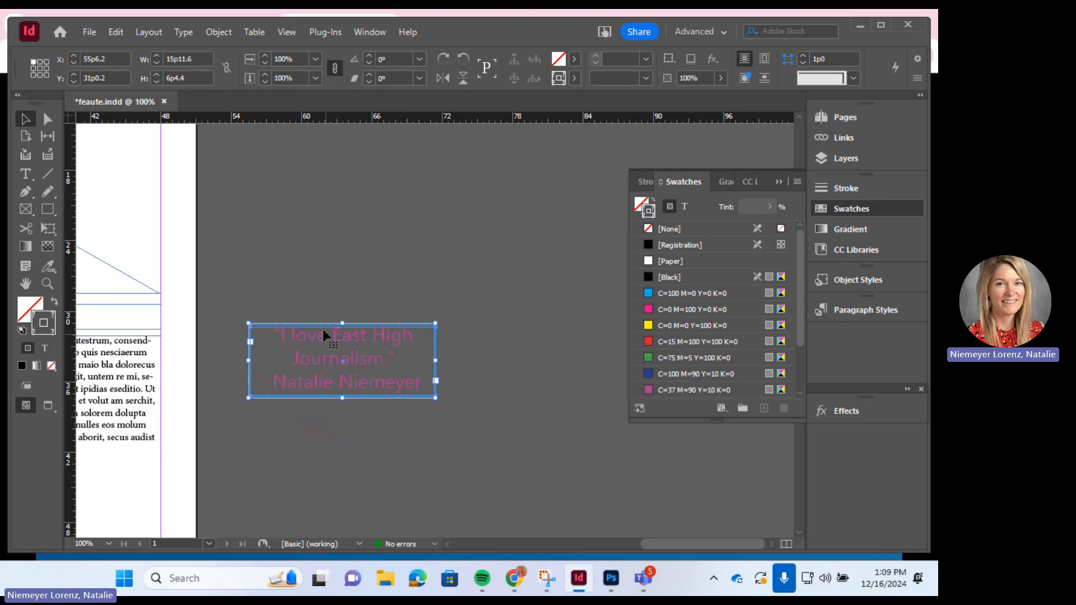
- Marquee-select the pink quote and its dotted box, group them, then undo the grouping
{"action": "left_click", "coordinate": [310, 312]}
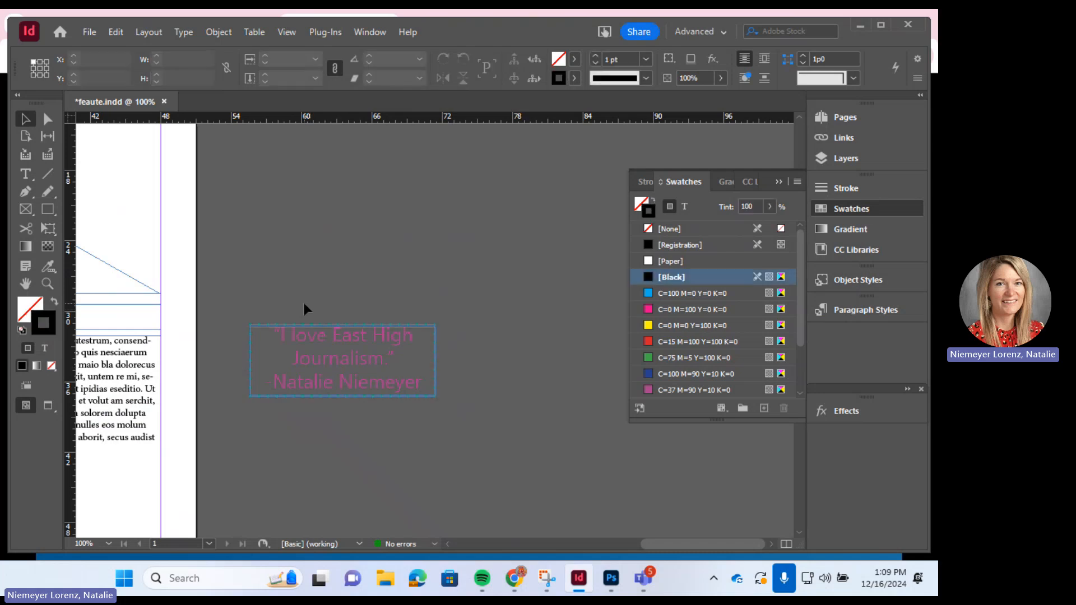
{"action": "left_click_drag", "start_coordinate": [304, 304], "coordinate": [375, 366]}
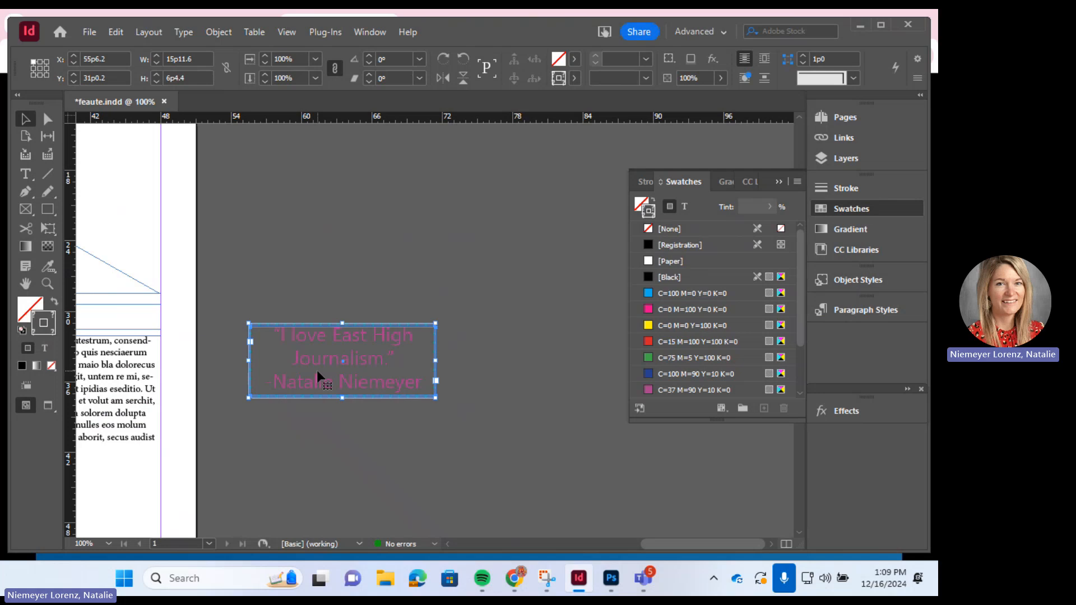
{"action": "left_click", "coordinate": [219, 32]}
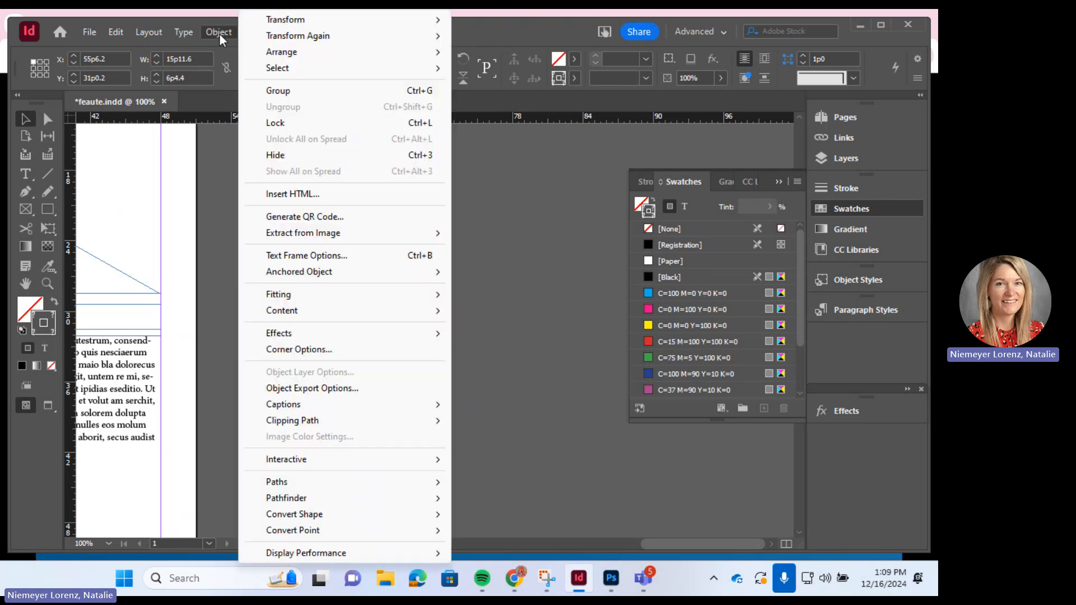
{"action": "left_click", "coordinate": [284, 89]}
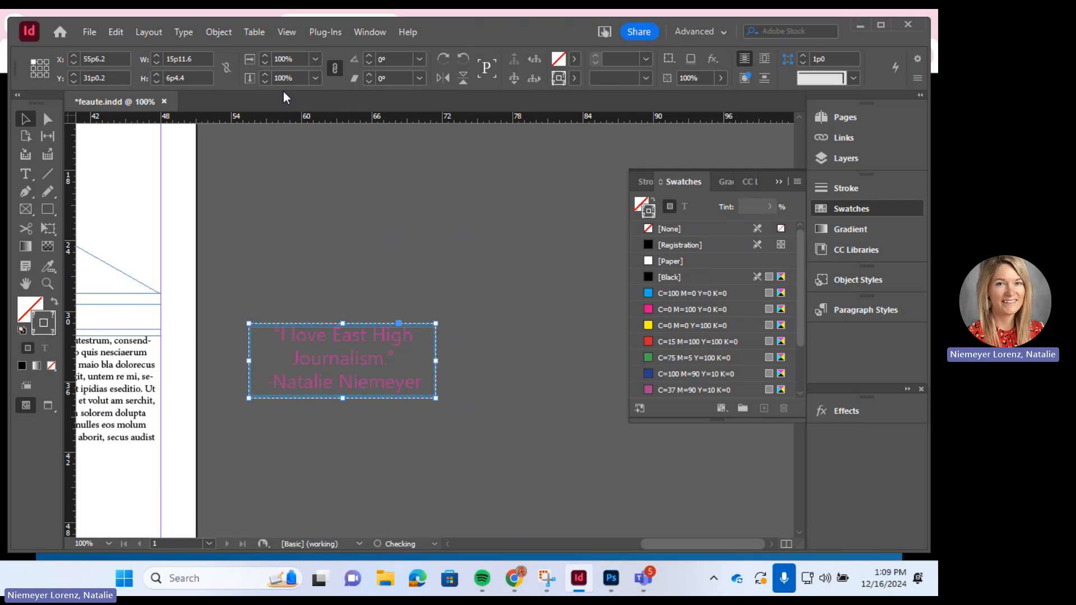
{"action": "key", "text": "ctrl+z"}
{"action": "key", "text": "ctrl+z"}
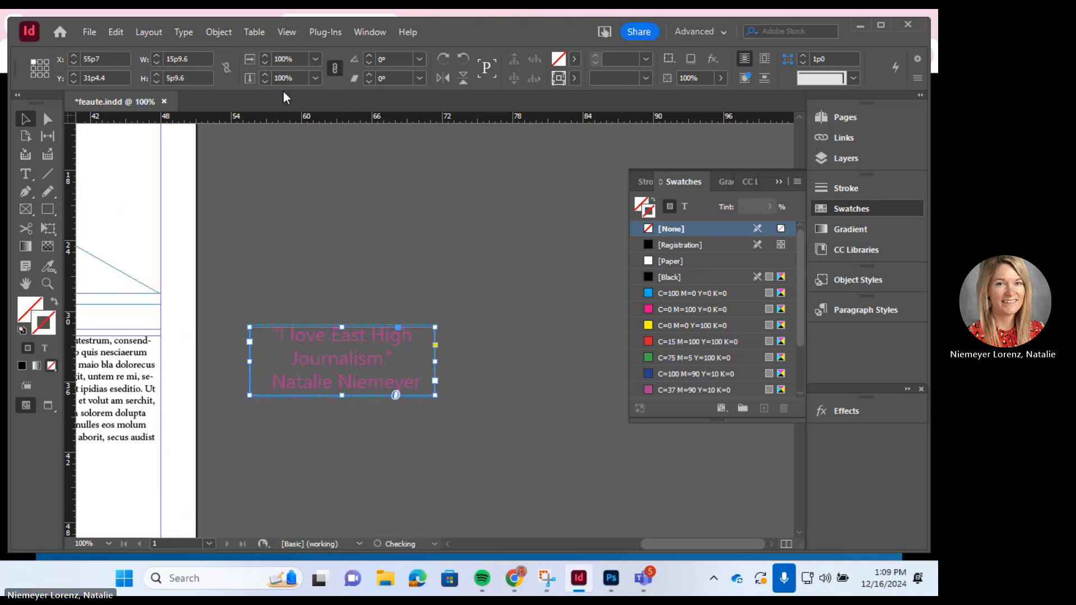
- Reselect the quote text frame and dotted box together and group them into one object
{"action": "left_click", "coordinate": [222, 32]}
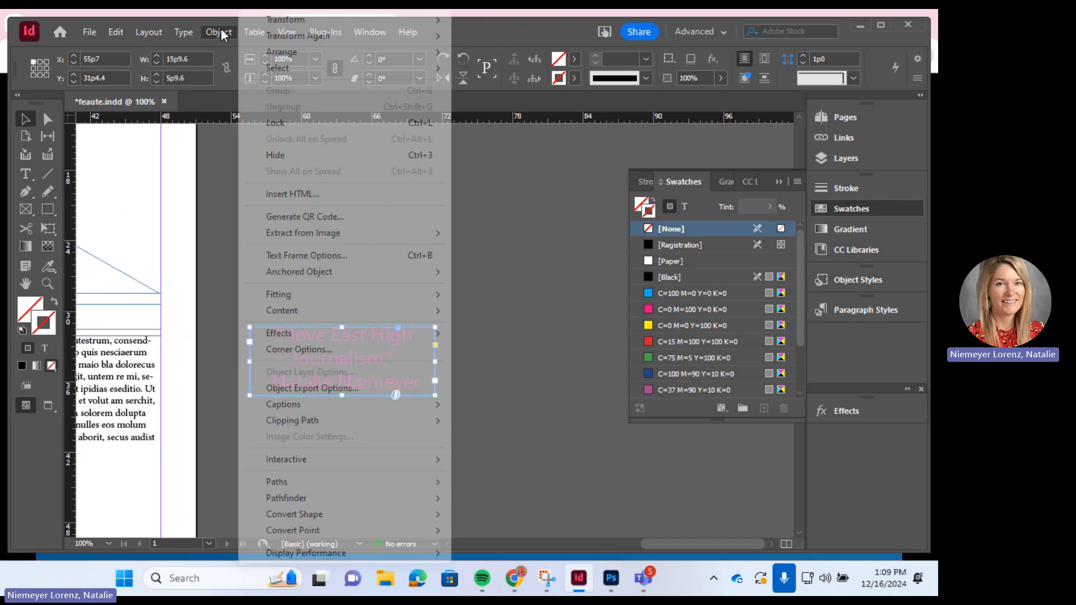
{"action": "left_click", "coordinate": [218, 217]}
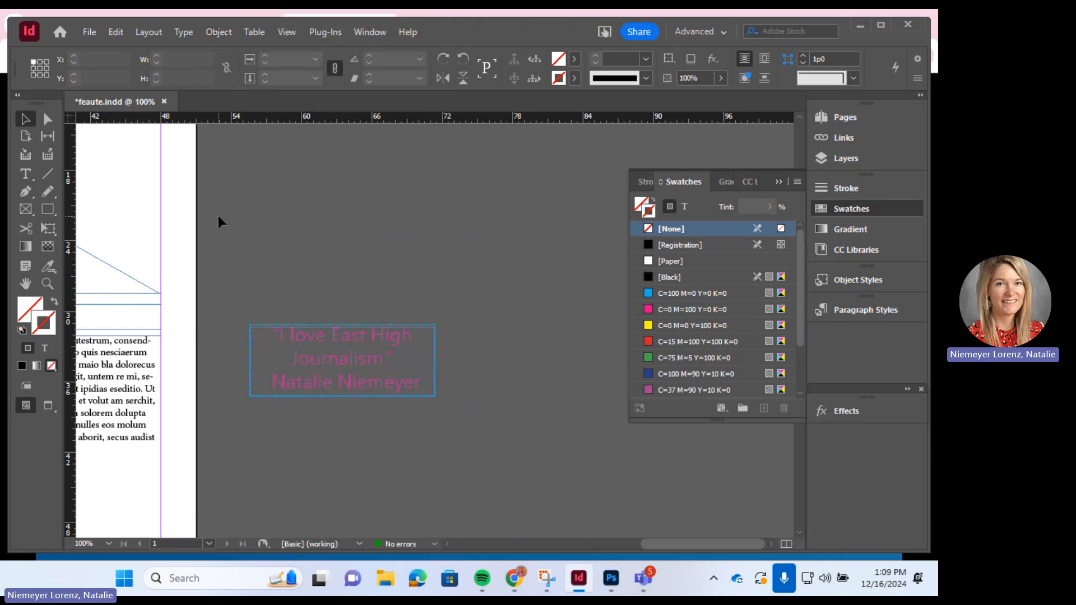
{"action": "left_click", "coordinate": [340, 356]}
{"action": "left_click", "coordinate": [281, 283]}
{"action": "left_click", "coordinate": [344, 354]}
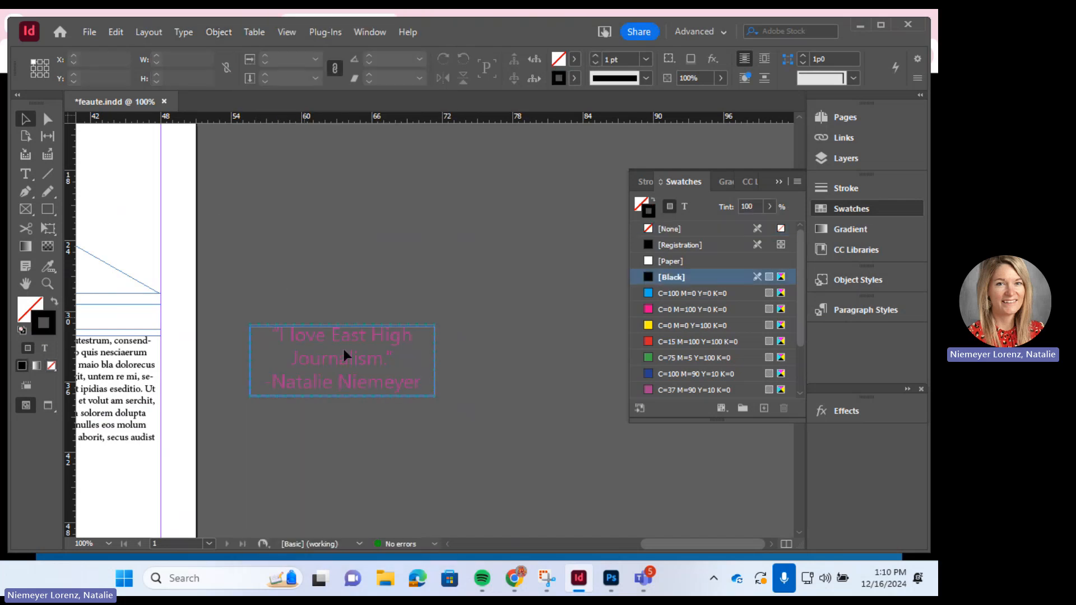
{"action": "left_click", "coordinate": [220, 35]}
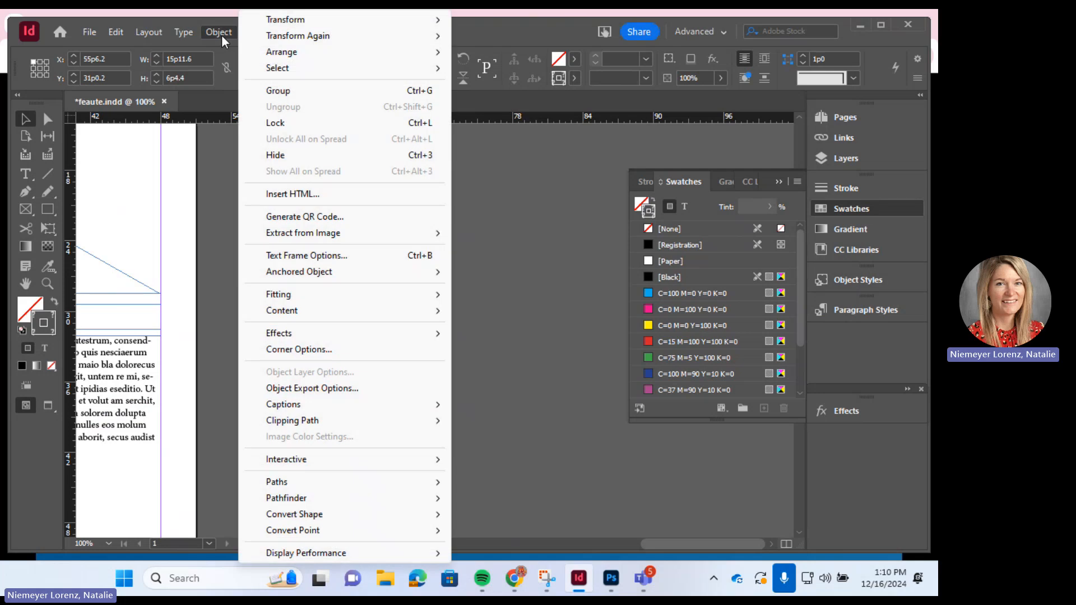
{"action": "left_click", "coordinate": [279, 90]}
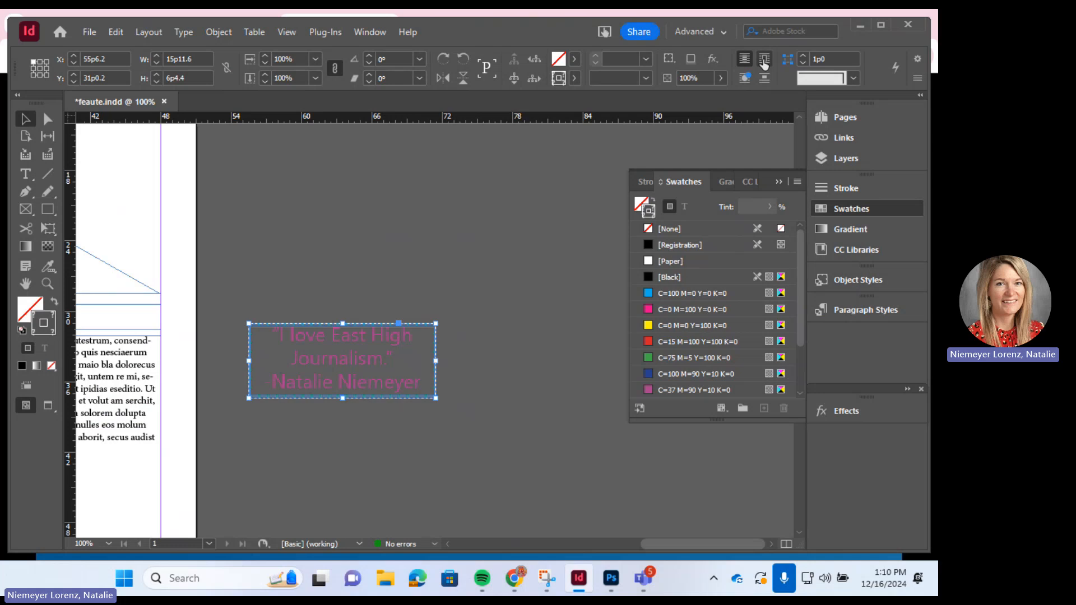
- Apply Wrap Around Bounding Box to the quote group and move it onto the page between columns
{"action": "left_click", "coordinate": [764, 61]}
{"action": "left_click_drag", "start_coordinate": [649, 544], "coordinate": [611, 544]}
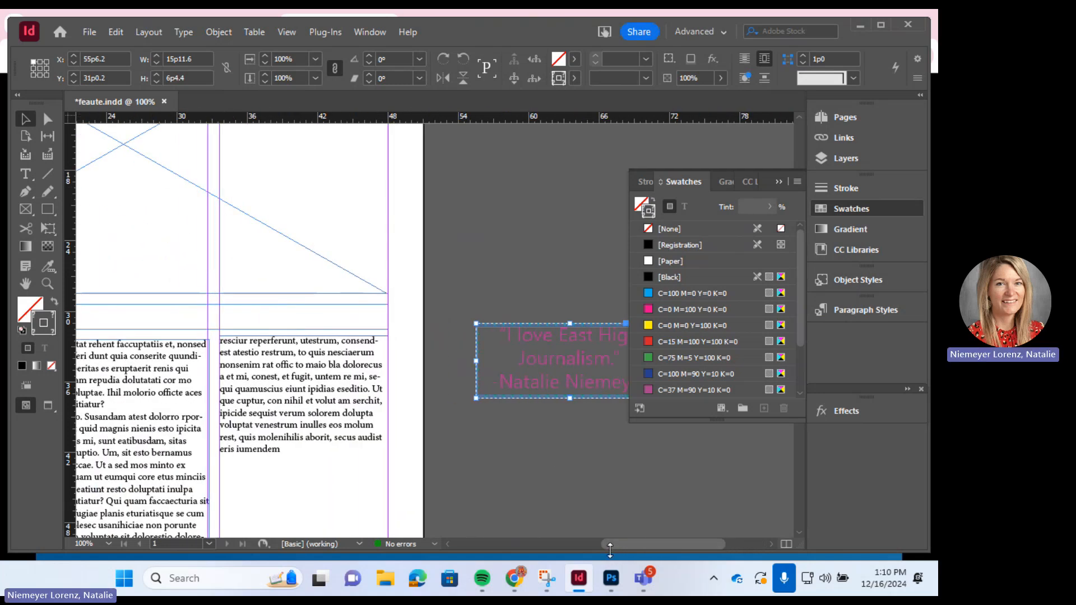
{"action": "left_click_drag", "start_coordinate": [540, 337], "coordinate": [196, 395]}
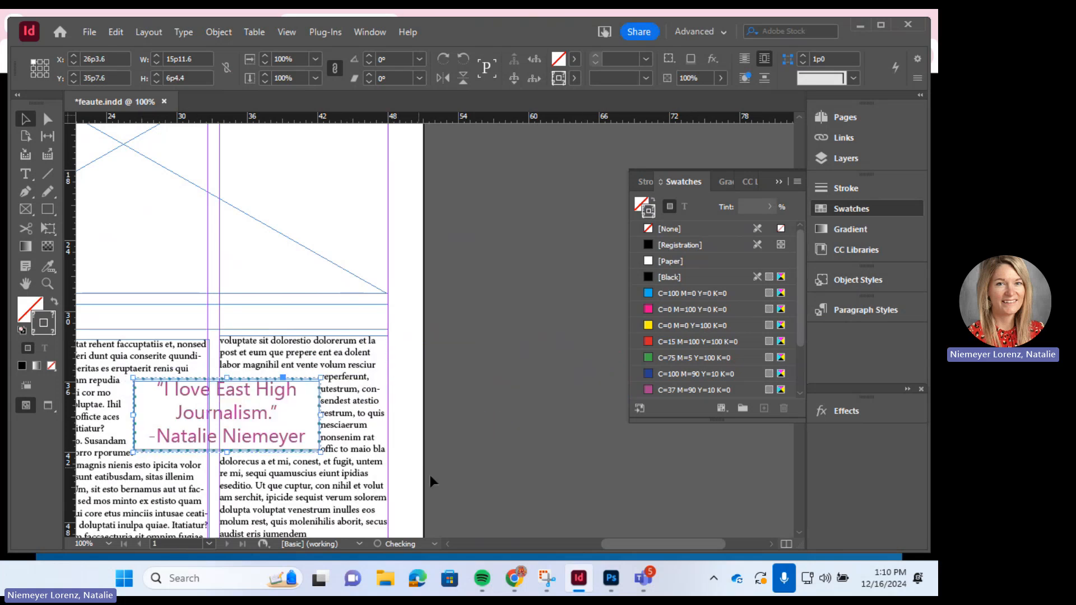
- Nudge the quote left, down and slightly up between the first two columns, checking in Preview mode
{"action": "left_click", "coordinate": [460, 384]}
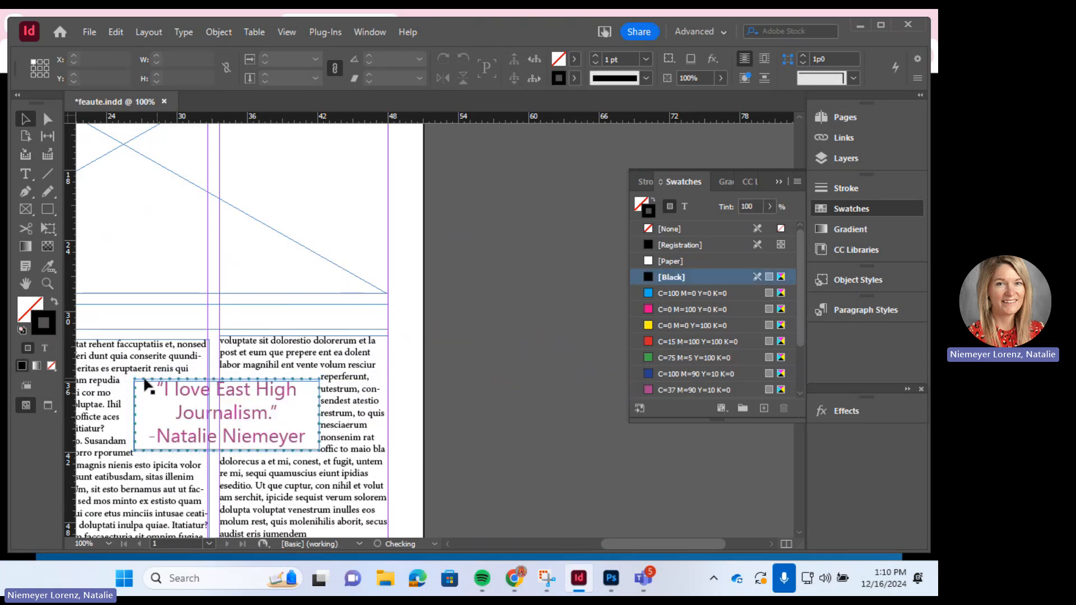
{"action": "left_click", "coordinate": [48, 405]}
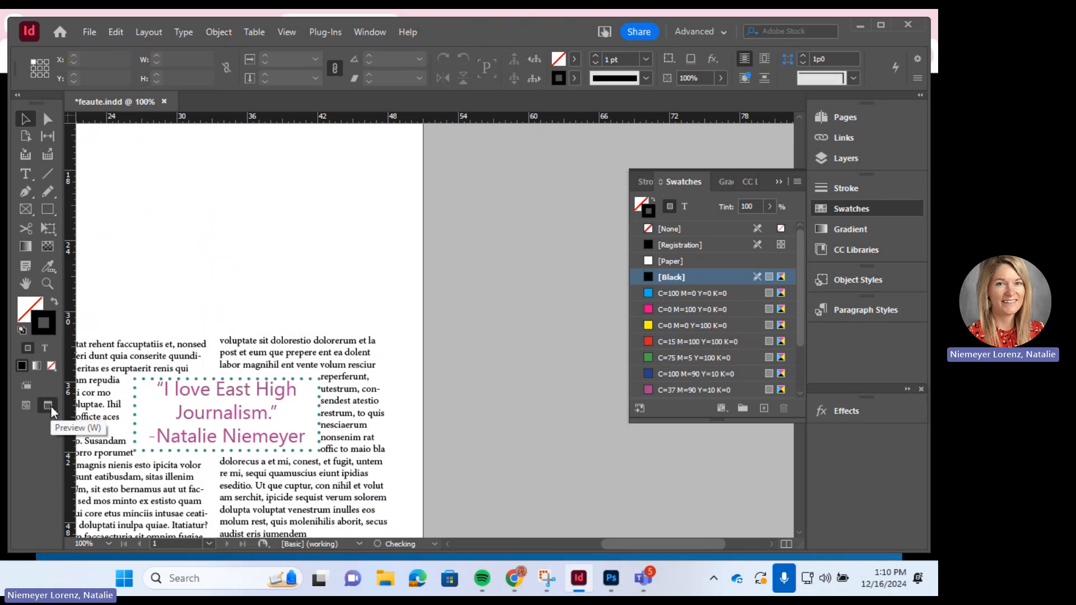
{"action": "left_click_drag", "start_coordinate": [243, 421], "coordinate": [219, 419]}
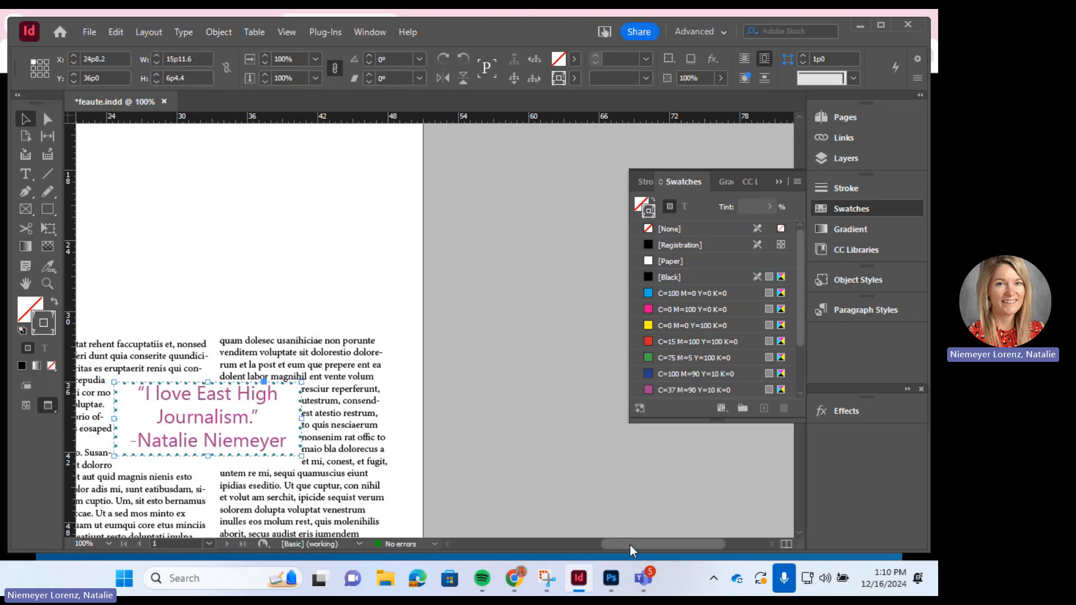
{"action": "left_click_drag", "start_coordinate": [631, 543], "coordinate": [587, 546]}
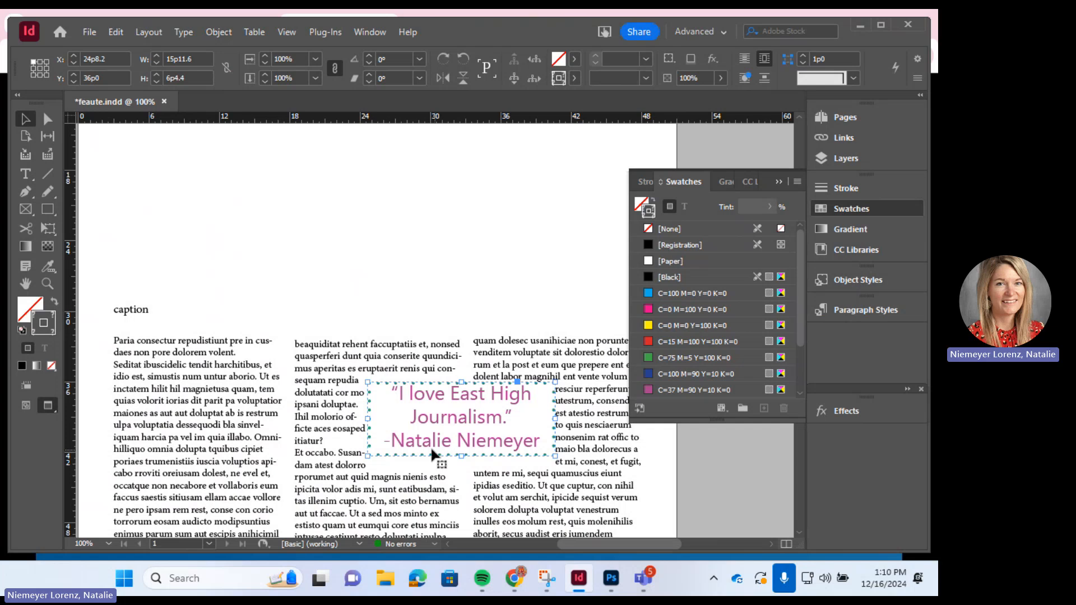
{"action": "left_click_drag", "start_coordinate": [452, 416], "coordinate": [354, 479]}
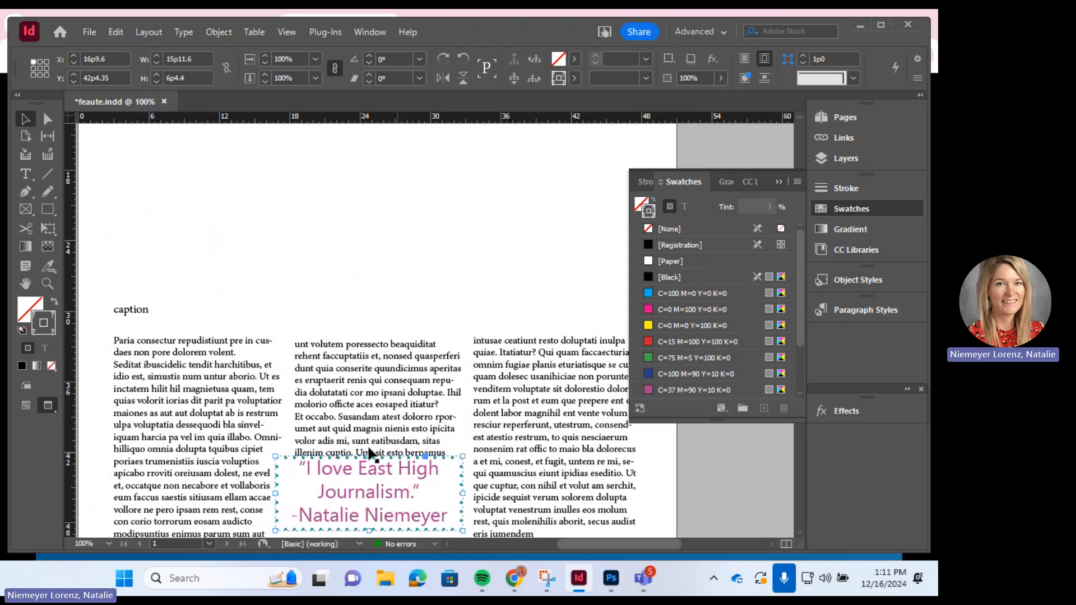
{"action": "left_click_drag", "start_coordinate": [419, 475], "coordinate": [410, 464]}
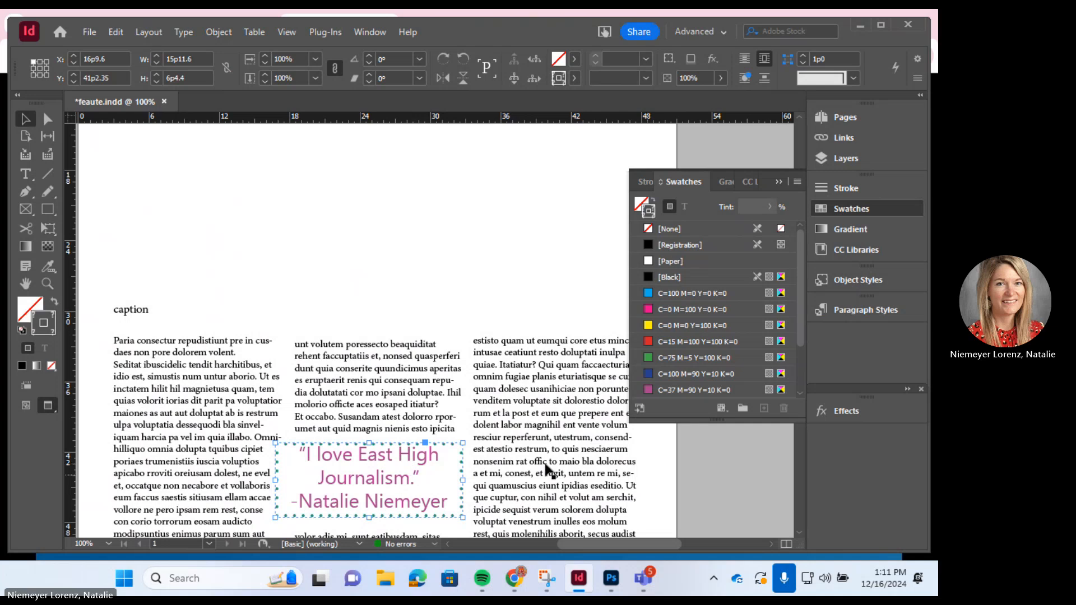
{"action": "left_click", "coordinate": [28, 401]}
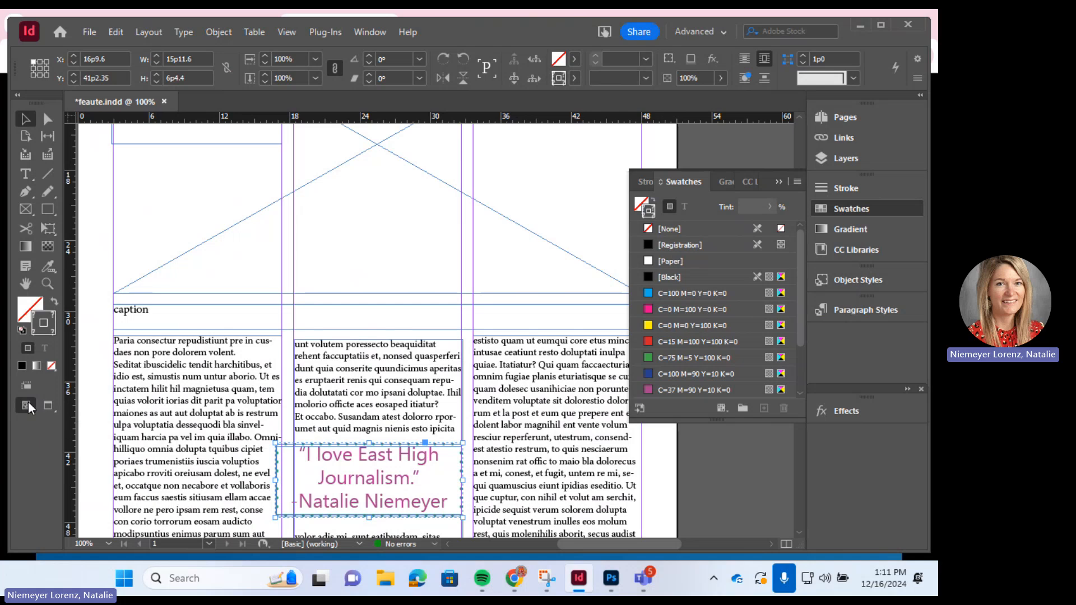
- Zoom out, raise the quote group into the middle column, and select the body text across the columns
{"action": "key", "text": "ctrl+minus"}
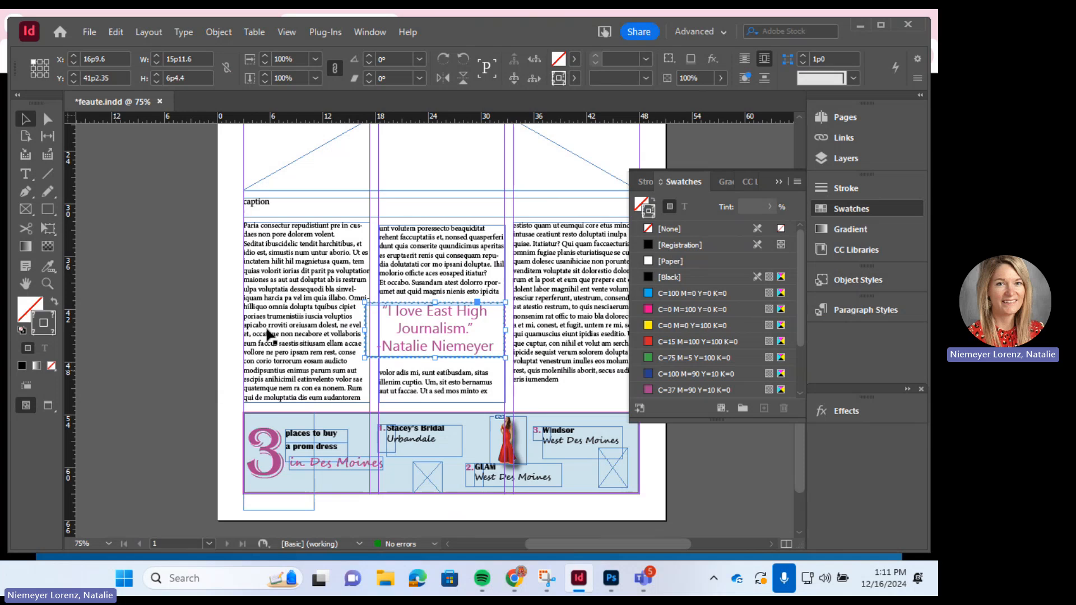
{"action": "left_click_drag", "start_coordinate": [423, 327], "coordinate": [431, 304]}
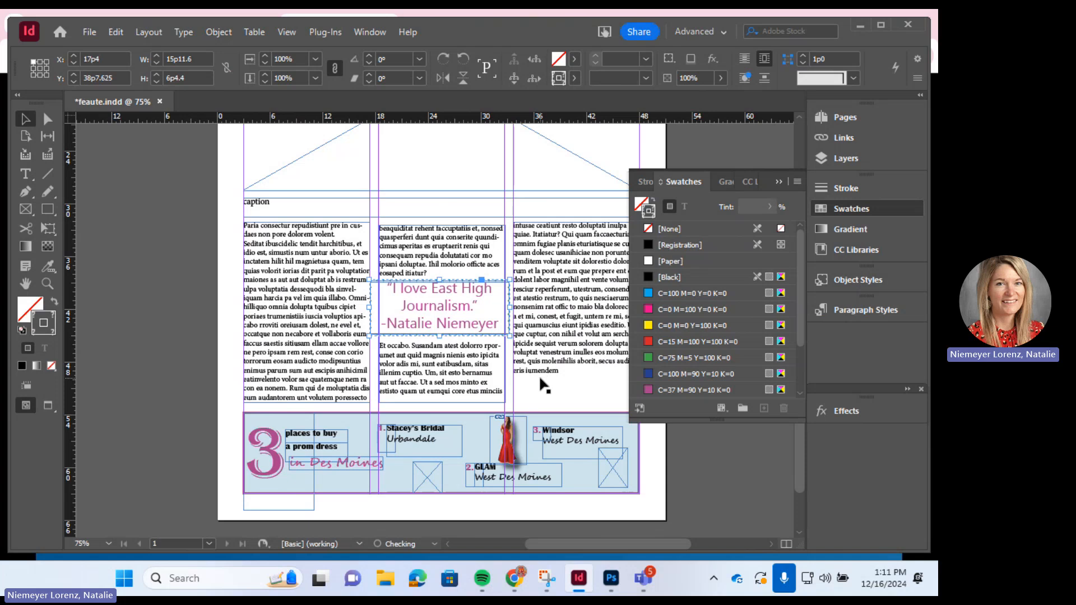
{"action": "left_click", "coordinate": [562, 379]}
{"action": "left_click", "coordinate": [564, 368]}
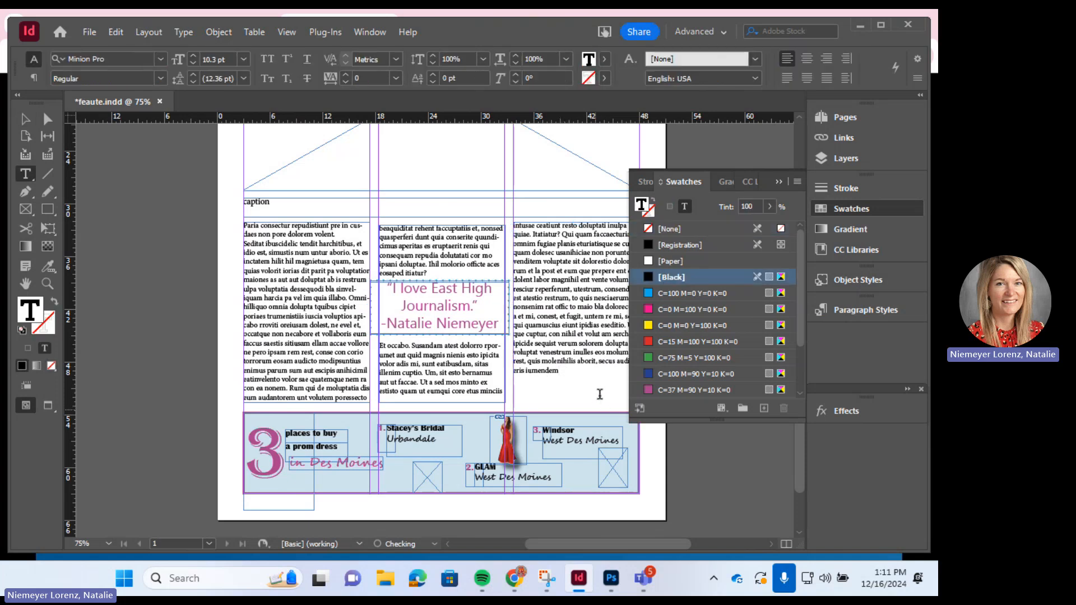
{"action": "left_click_drag", "start_coordinate": [600, 387], "coordinate": [233, 215]}
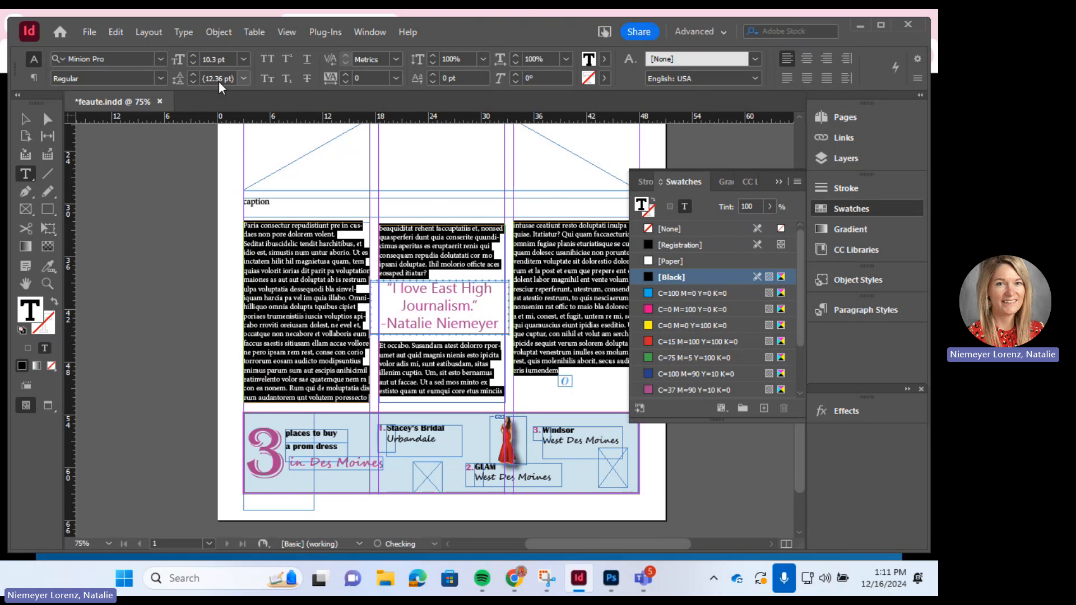
- Check the layout in Preview mode, clear the text selection, and save feaute.indd
{"action": "left_click", "coordinate": [49, 410]}
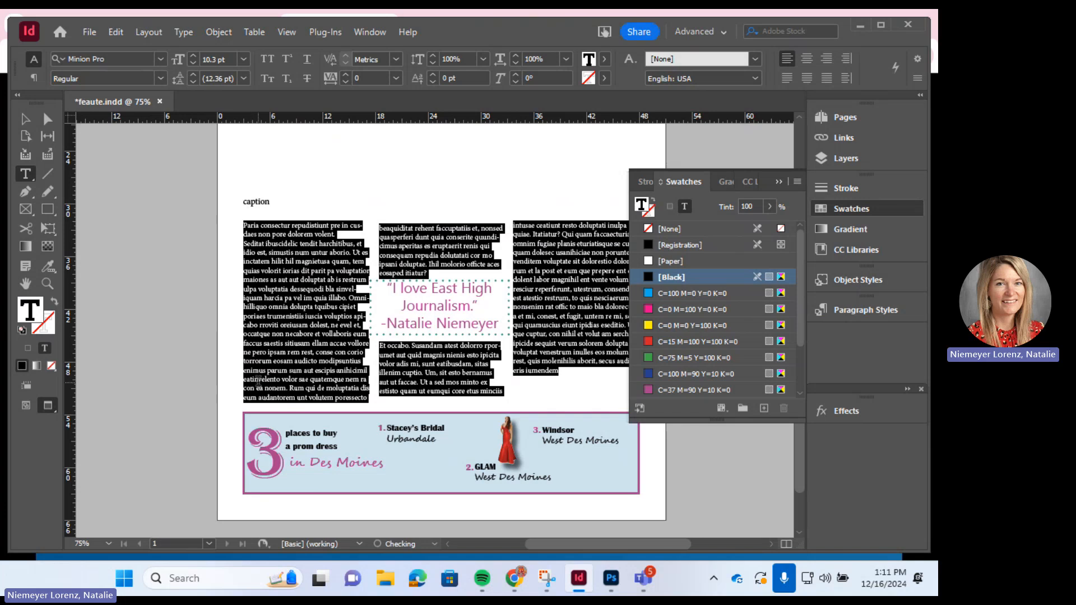
{"action": "right_click", "coordinate": [260, 387]}
{"action": "left_click", "coordinate": [249, 380]}
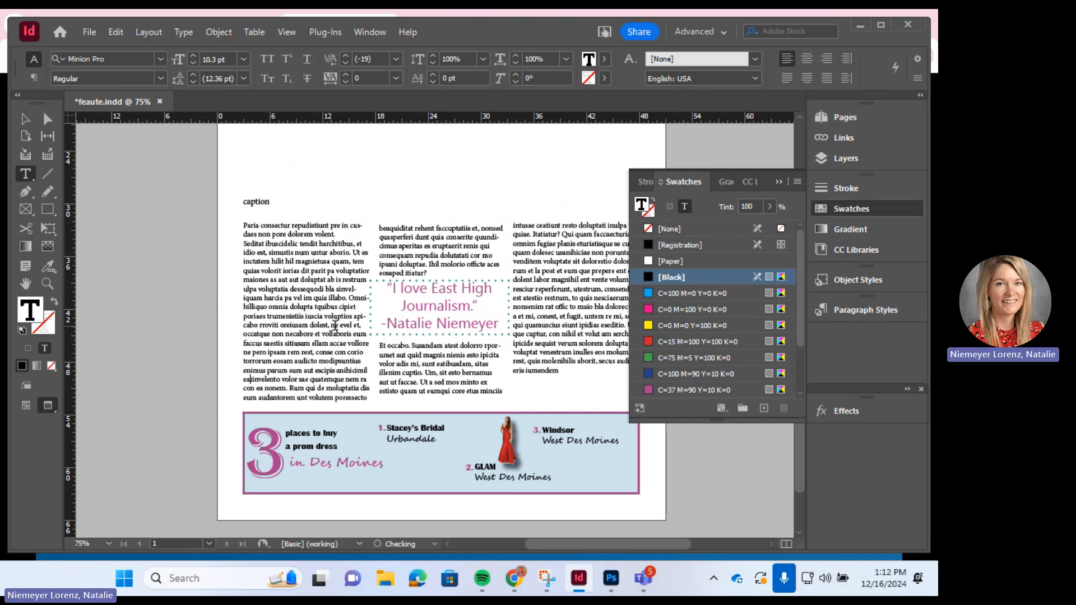
{"action": "left_click", "coordinate": [89, 32]}
{"action": "left_click", "coordinate": [137, 116]}
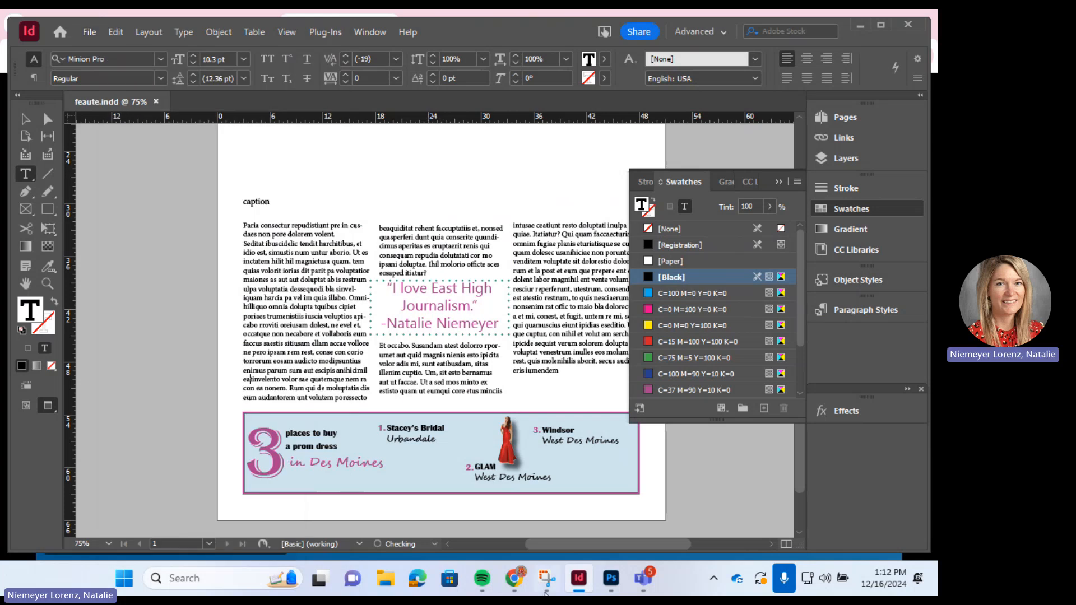
- Bring the Teams meeting window forward, dismiss the video settings tip, and stop sharing
{"action": "mouse_move", "coordinate": [650, 580]}
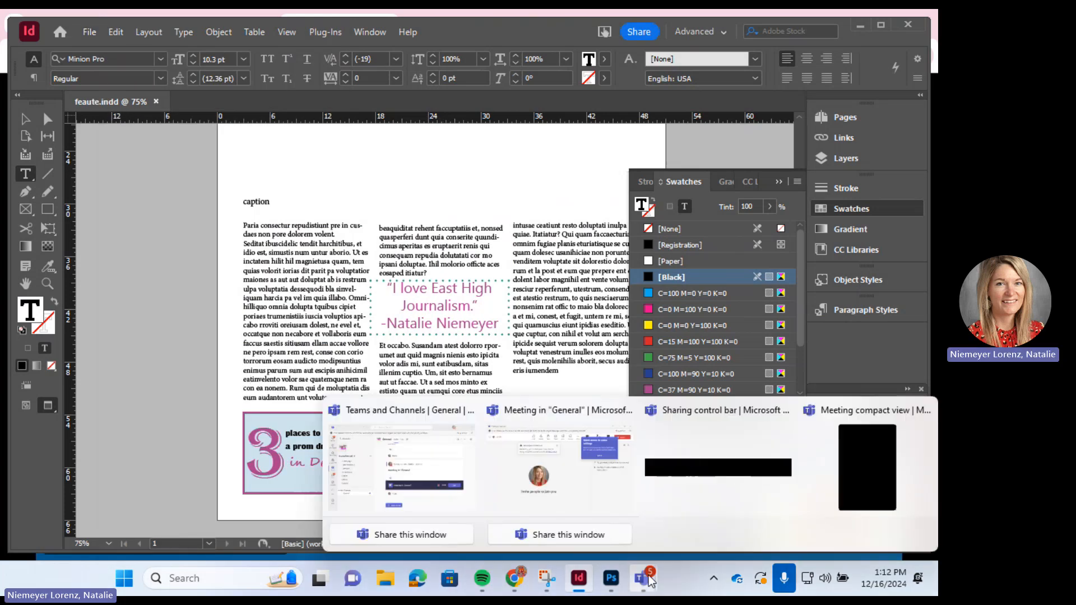
{"action": "mouse_move", "coordinate": [581, 485]}
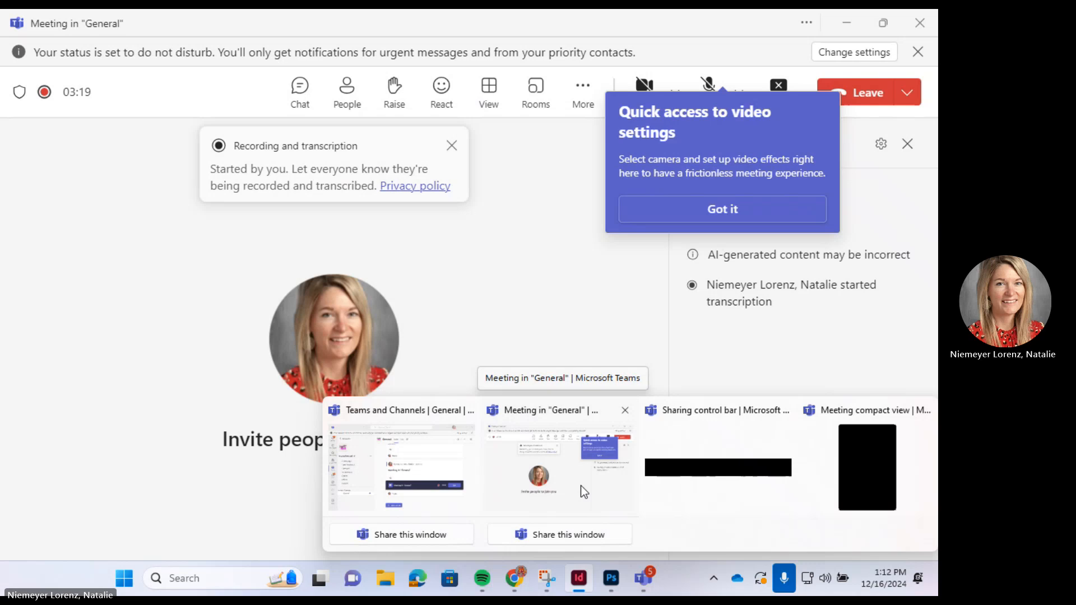
{"action": "left_click", "coordinate": [581, 486]}
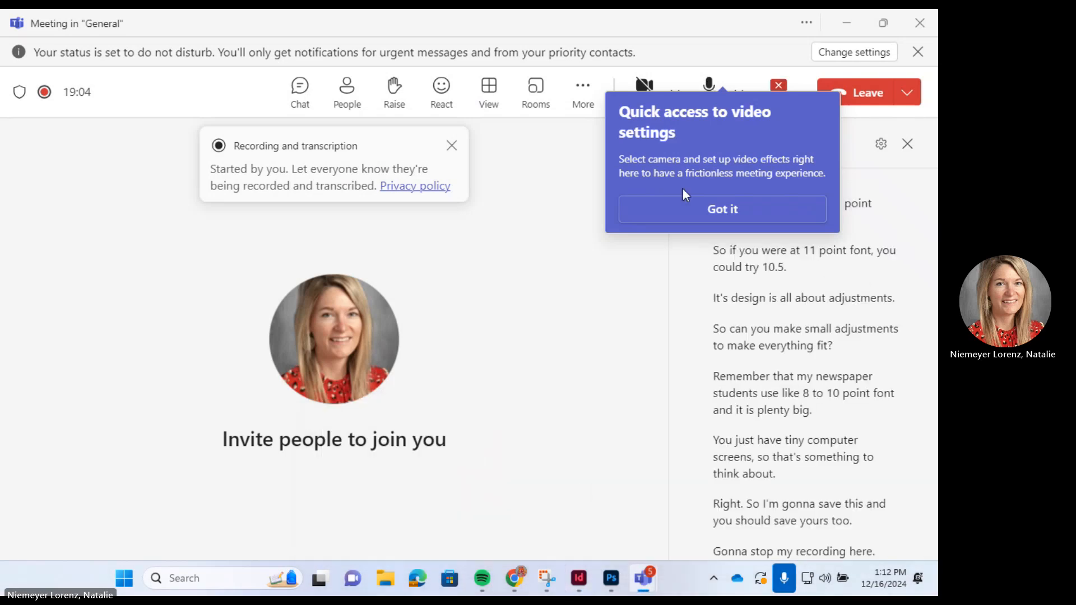
{"action": "left_click", "coordinate": [713, 207]}
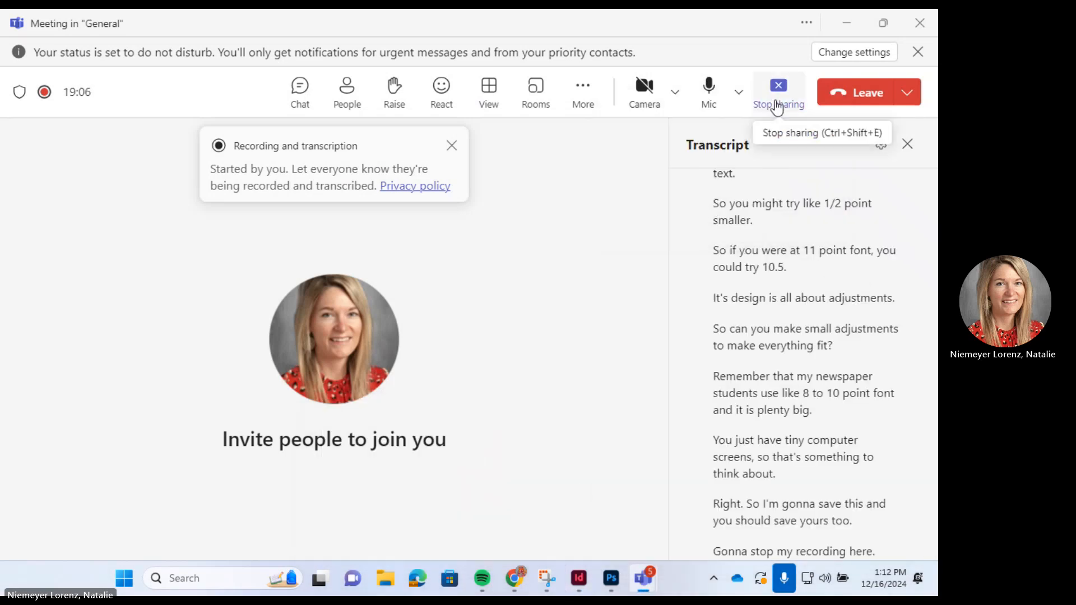
{"action": "left_click", "coordinate": [777, 90]}
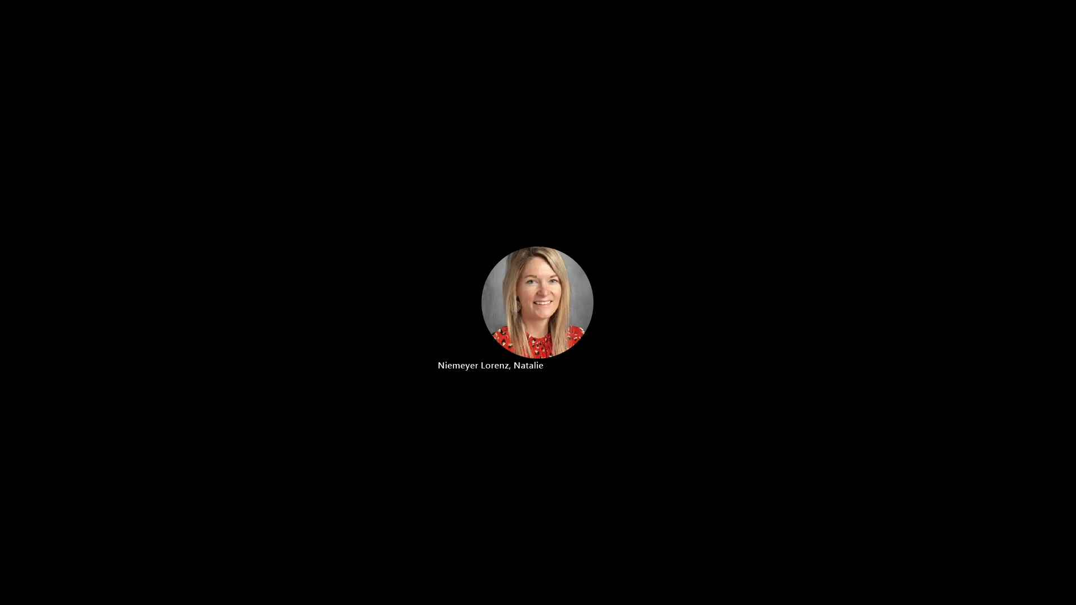